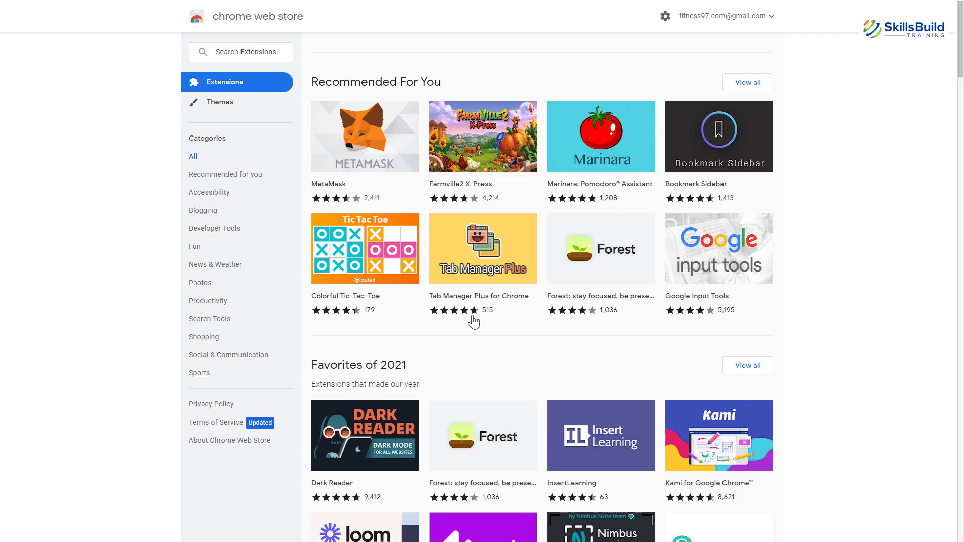
Search the Chrome Web Store for 'ad blocker' and open the AdBlock extension listing.
left_click(240, 52)
type("ad bl")
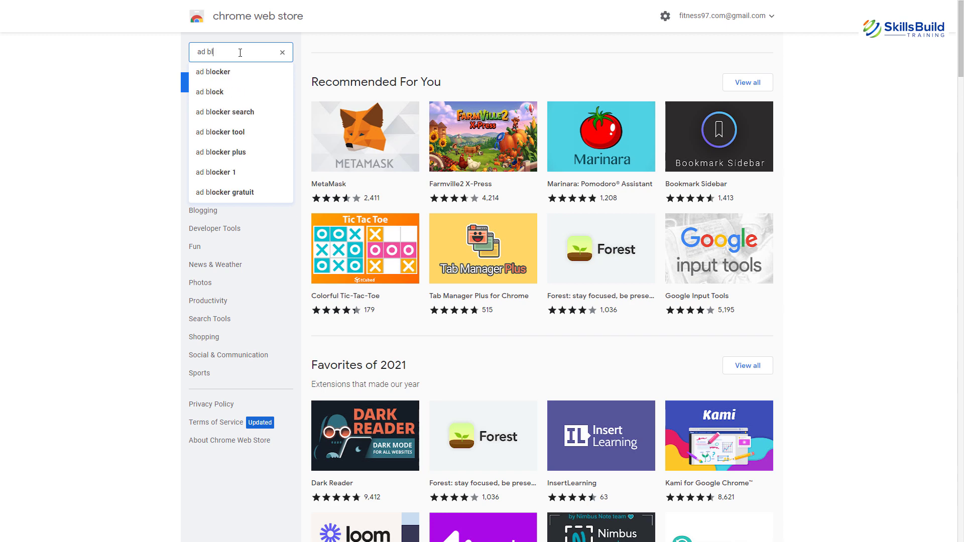
type("ocker")
key("Return")
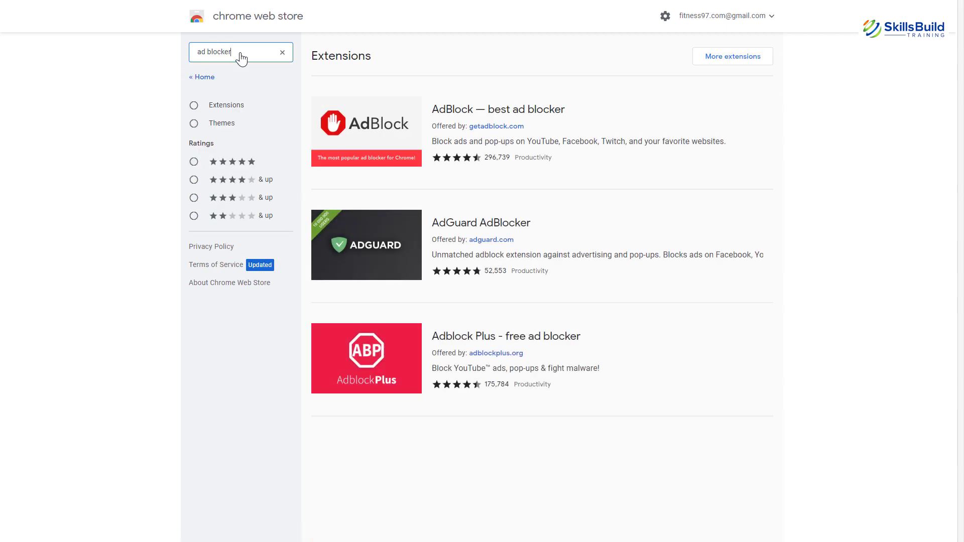
left_click(369, 128)
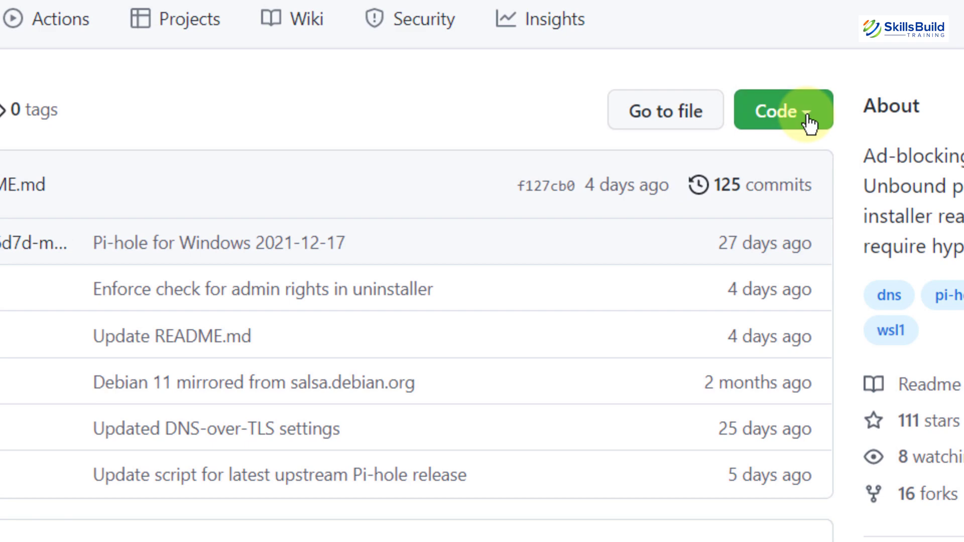
Download the Pi-Hole-for-WSL1 repository as a ZIP from its Code menu.
left_click(810, 123)
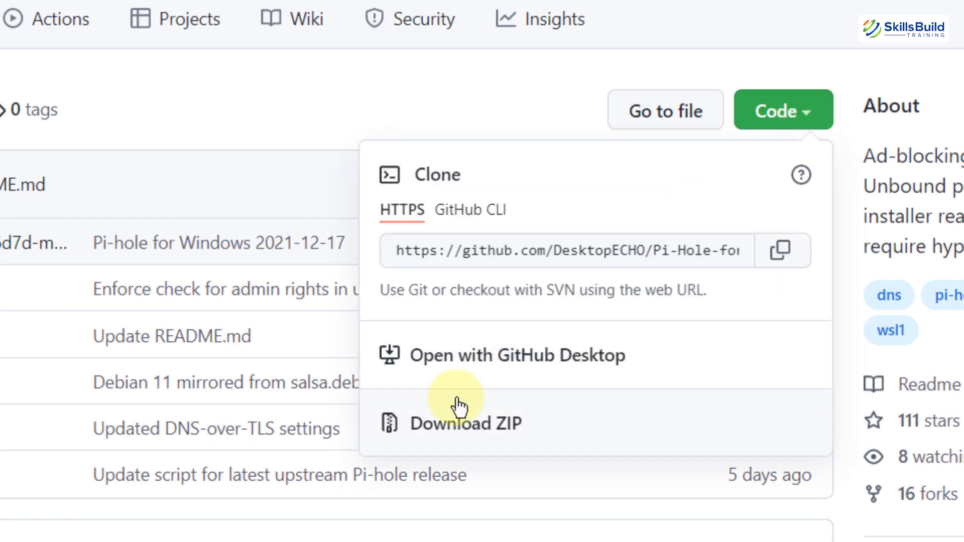
left_click(168, 76)
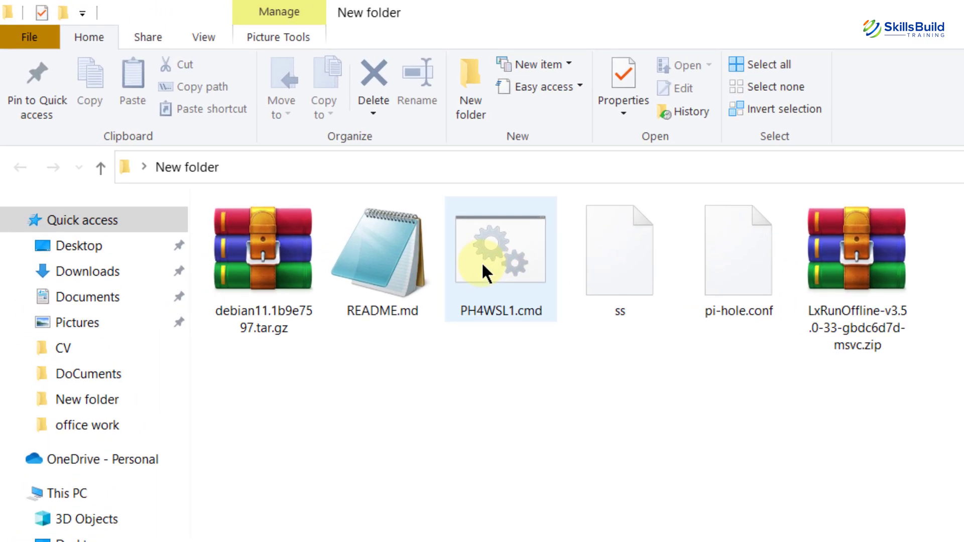
Select PH4WSL1.cmd in the extracted folder and show its context menu.
mouse_move(483, 266)
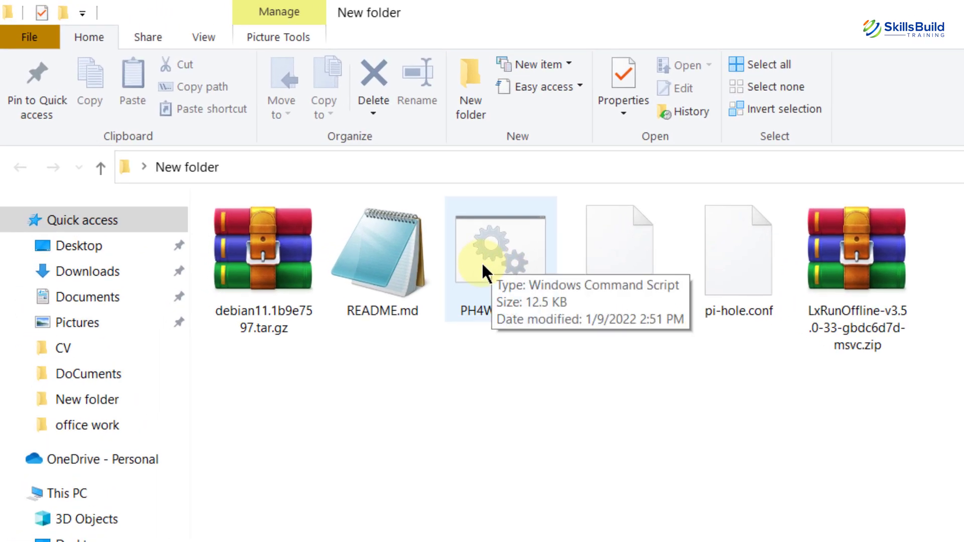
left_click(484, 267)
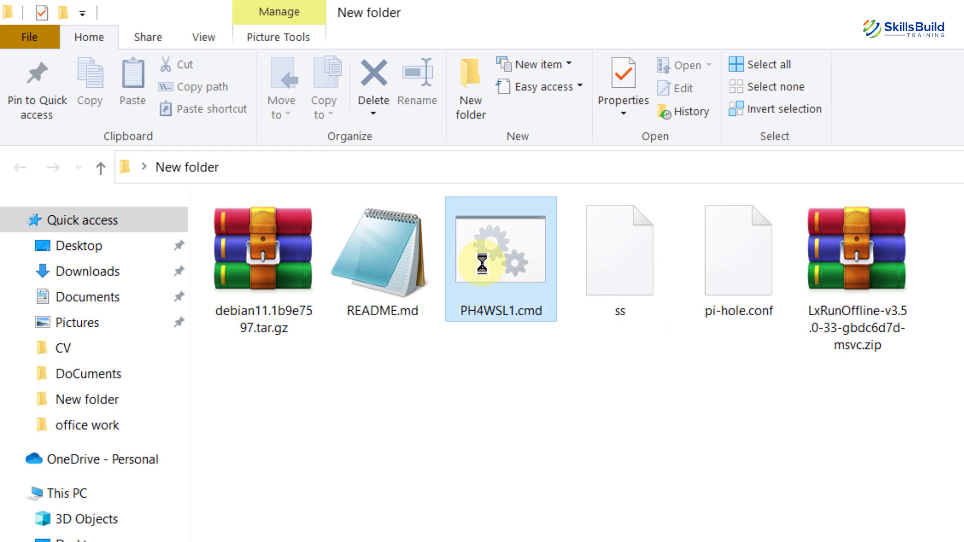
right_click(482, 263)
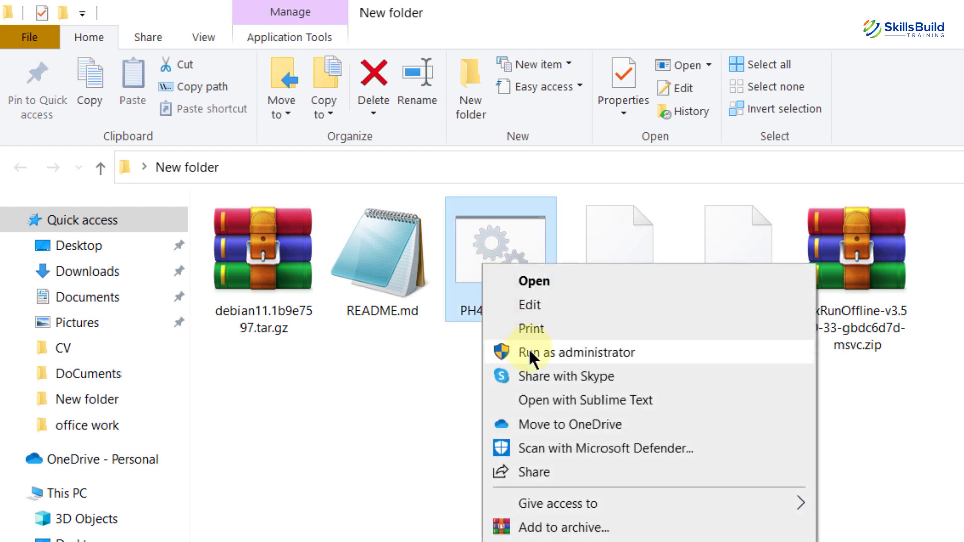
Run PH4WSL1.cmd as administrator into C:\Program Files\Pi-hole with a blank admin password.
left_click(529, 348)
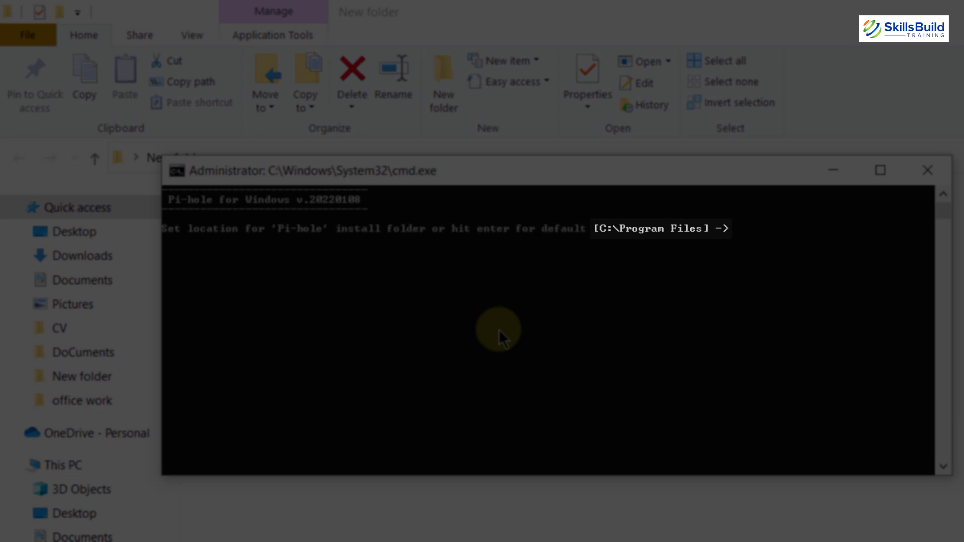
key("Return")
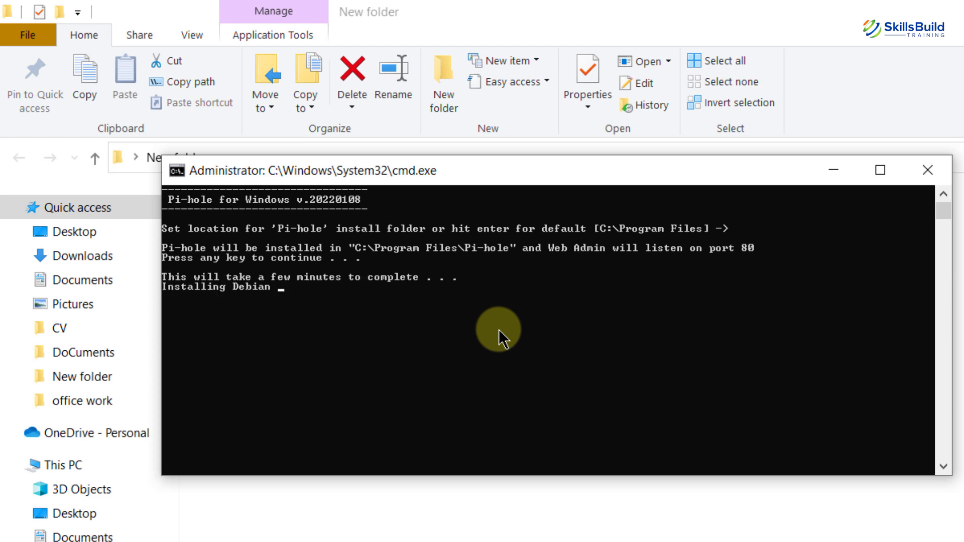
left_click(629, 343)
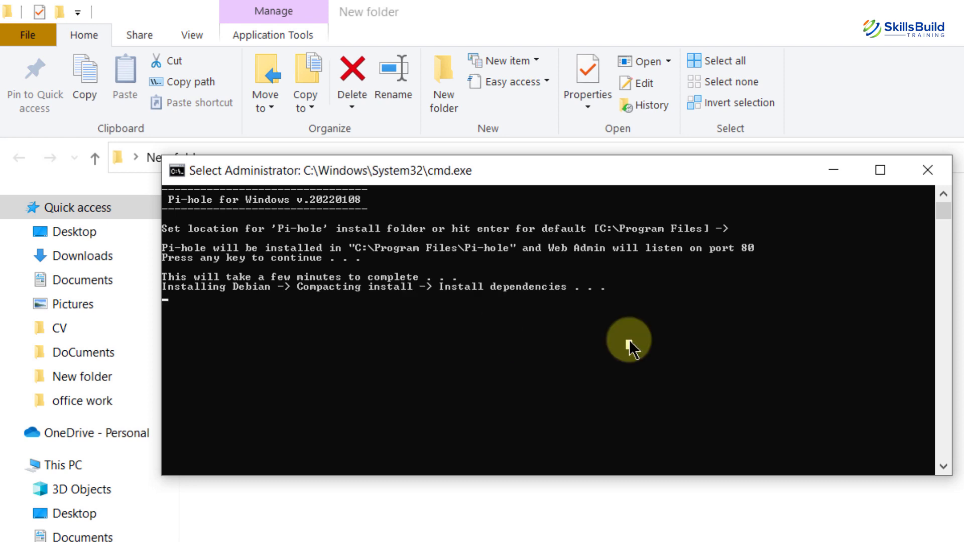
left_click_drag(629, 341, 499, 331)
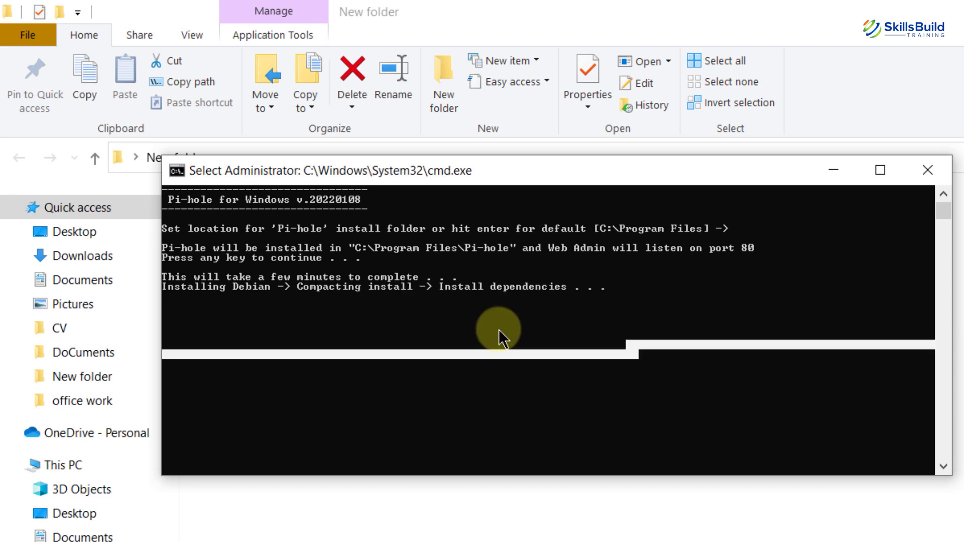
left_click(634, 351)
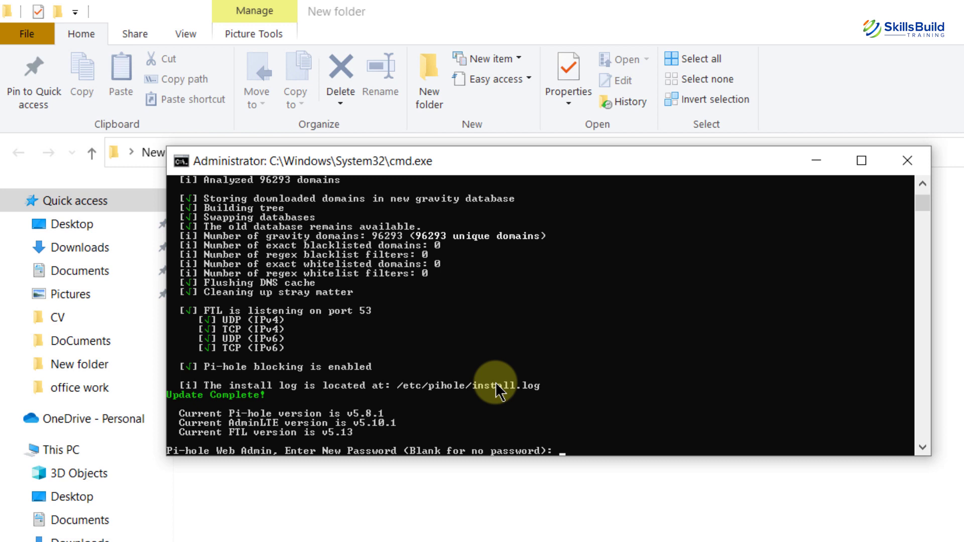
key("Return")
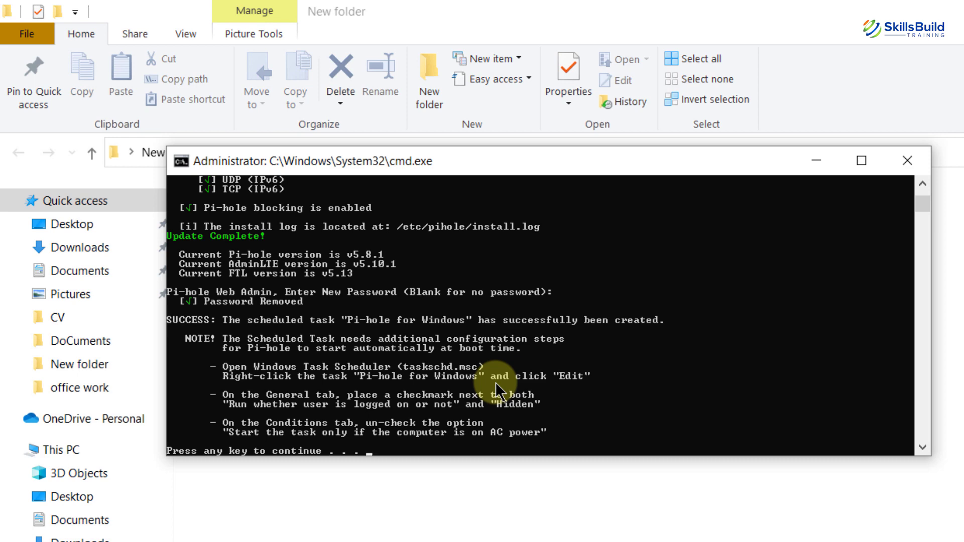
key("Return")
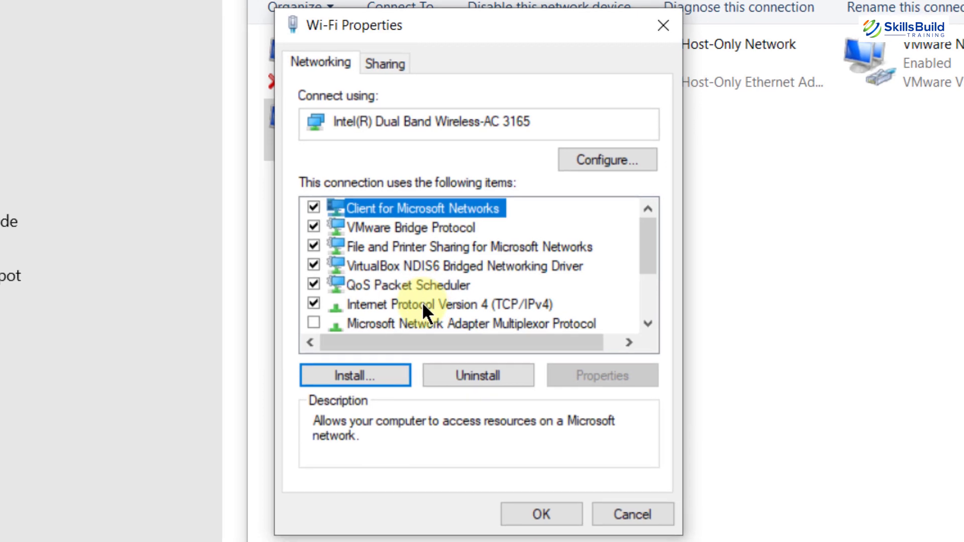
Set the Wi-Fi adapter's IPv4 preferred DNS server to 127.0.0.1 and confirm.
left_click(311, 337)
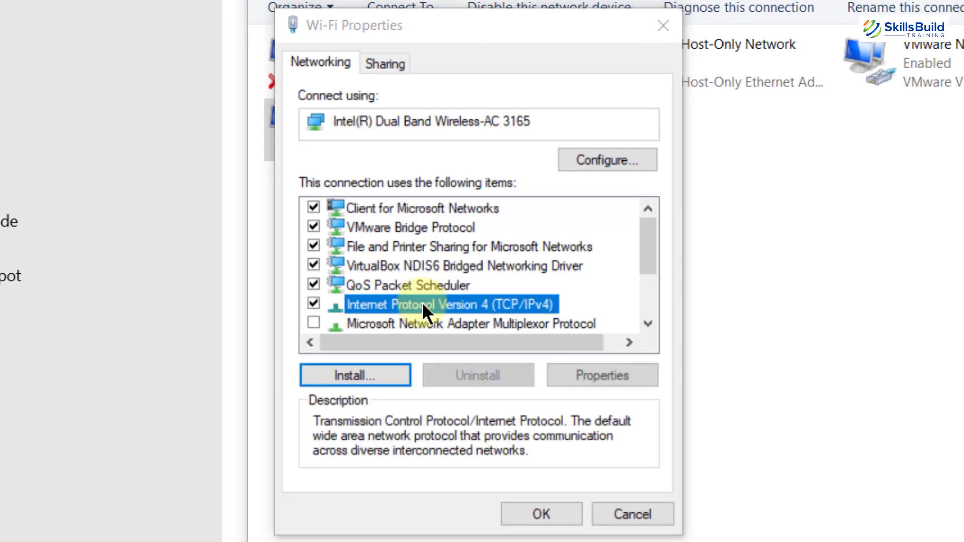
double_click(422, 303)
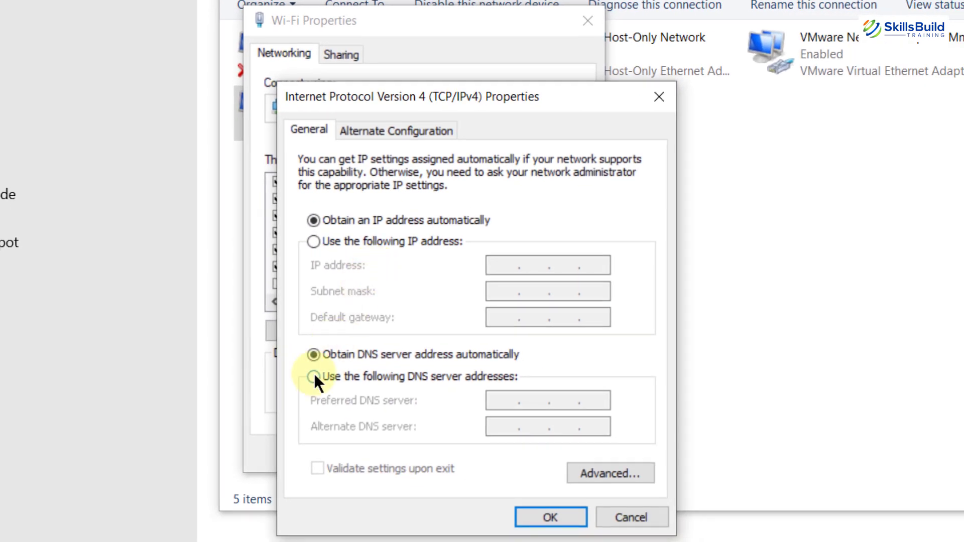
left_click(314, 376)
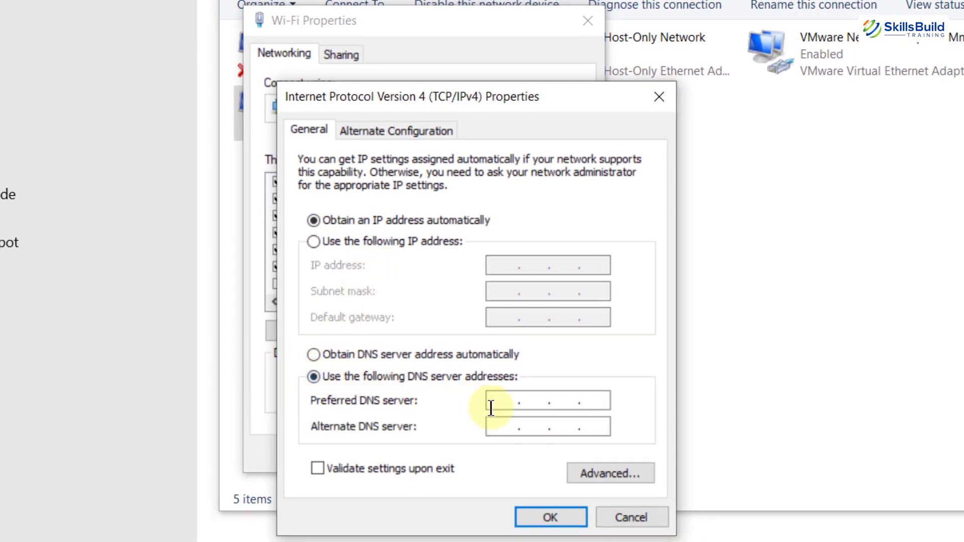
type("127.0.0.1")
left_click(540, 521)
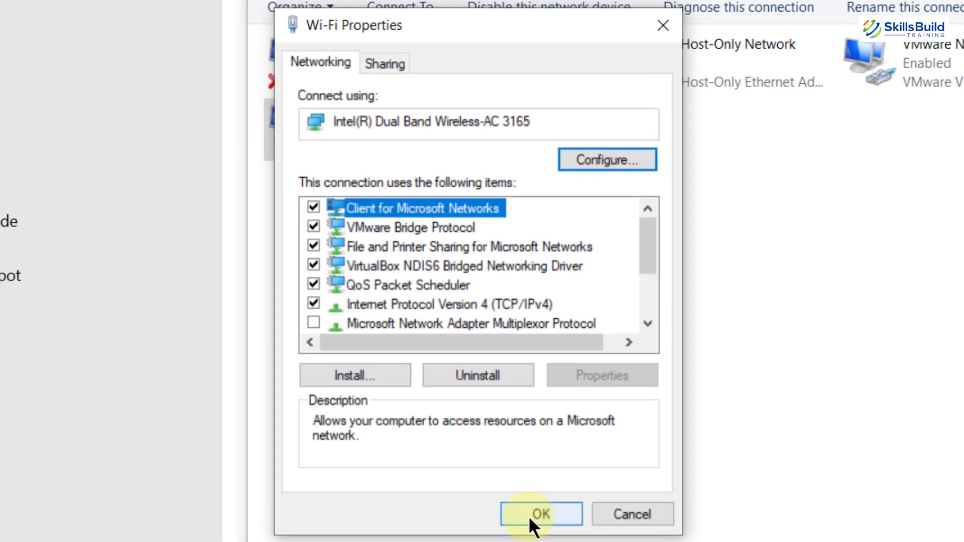
left_click(477, 452)
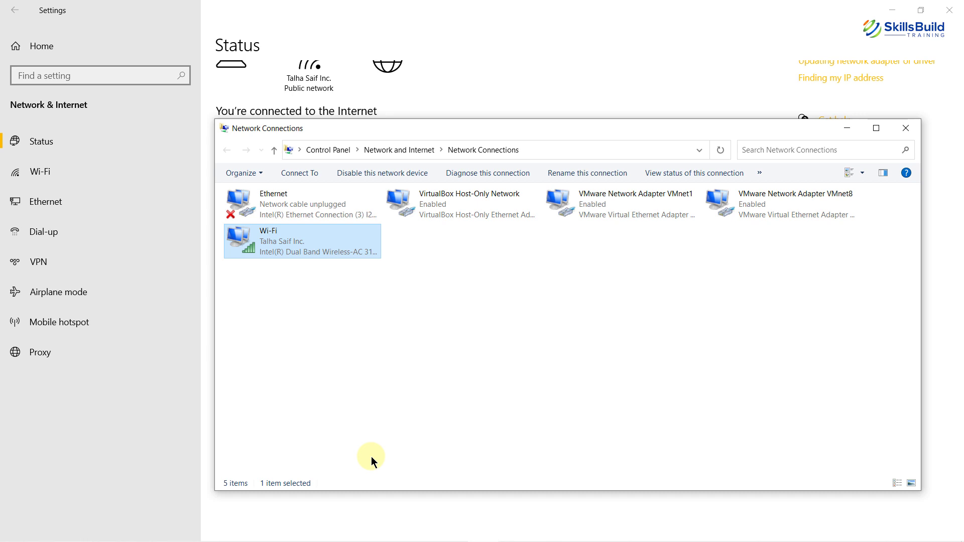
Launch Task Scheduler and open the Pi-hole for Windows task's properties.
key("super")
type("tas")
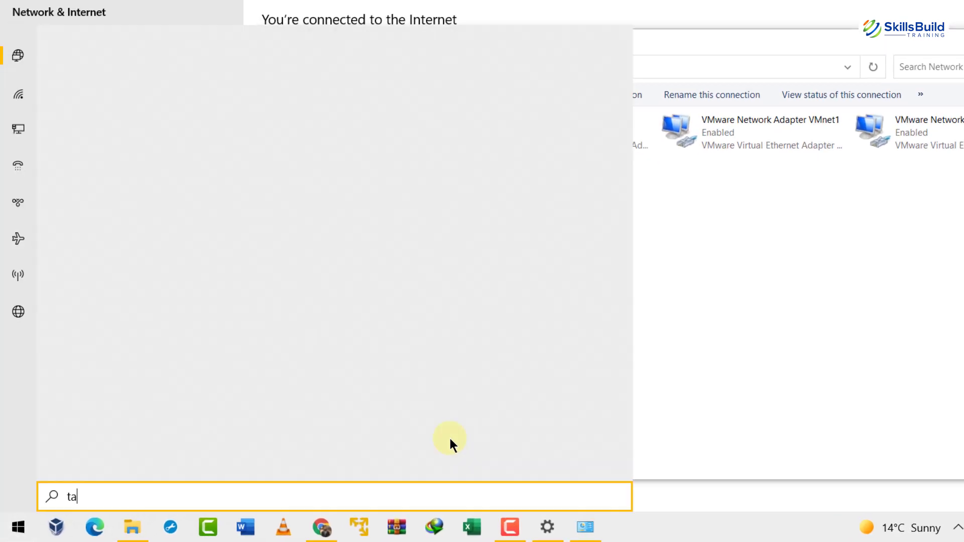
type("k s")
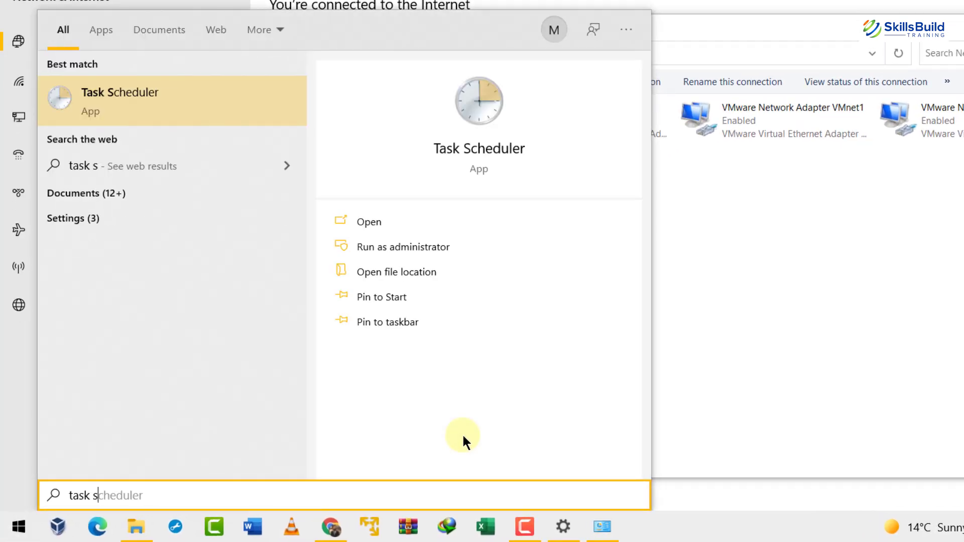
left_click(126, 93)
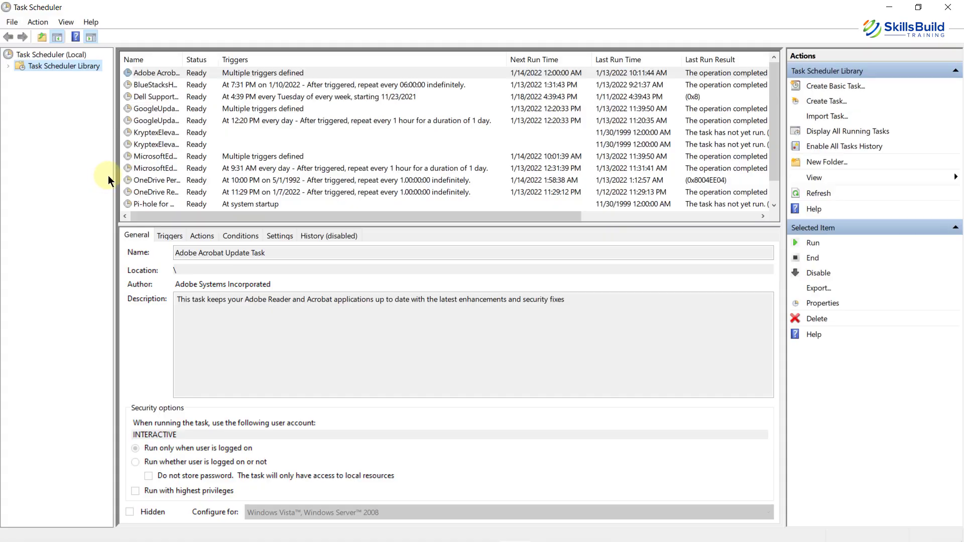
left_click(165, 122)
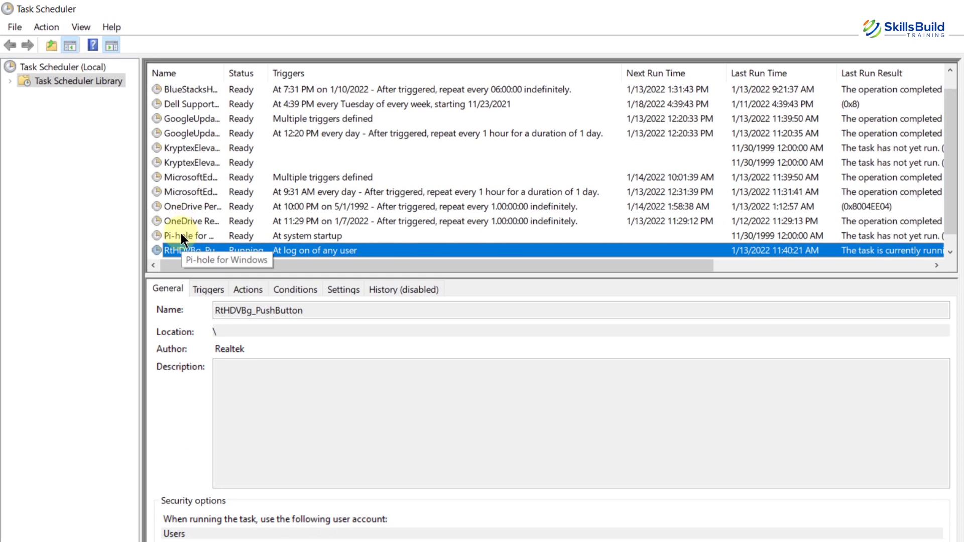
right_click(181, 233)
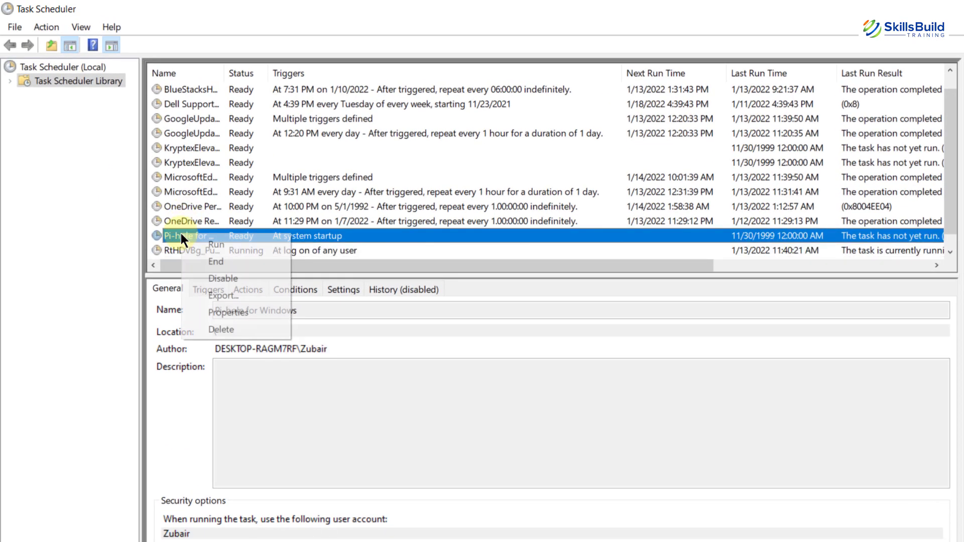
left_click(190, 310)
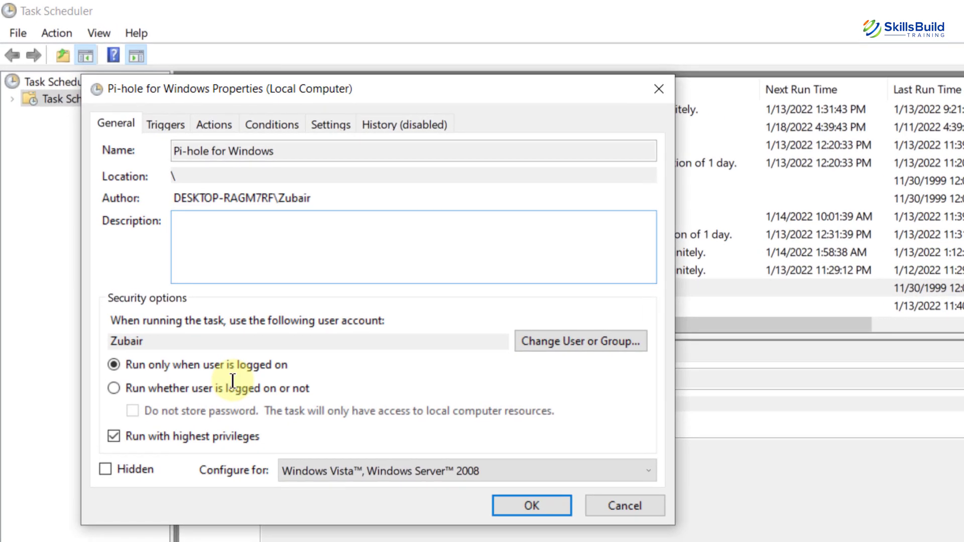
Make the task run whether or not the user is logged on, including on battery power.
left_click(114, 388)
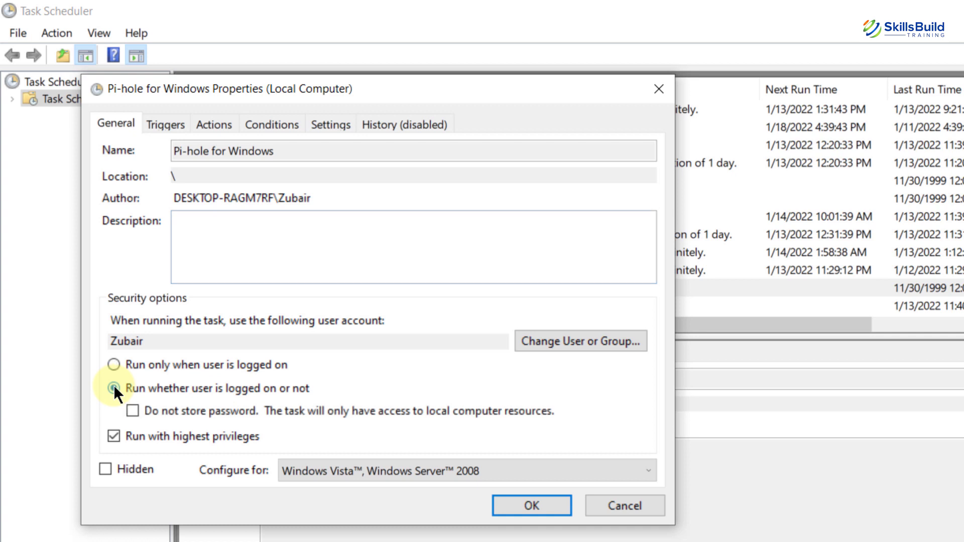
left_click(267, 124)
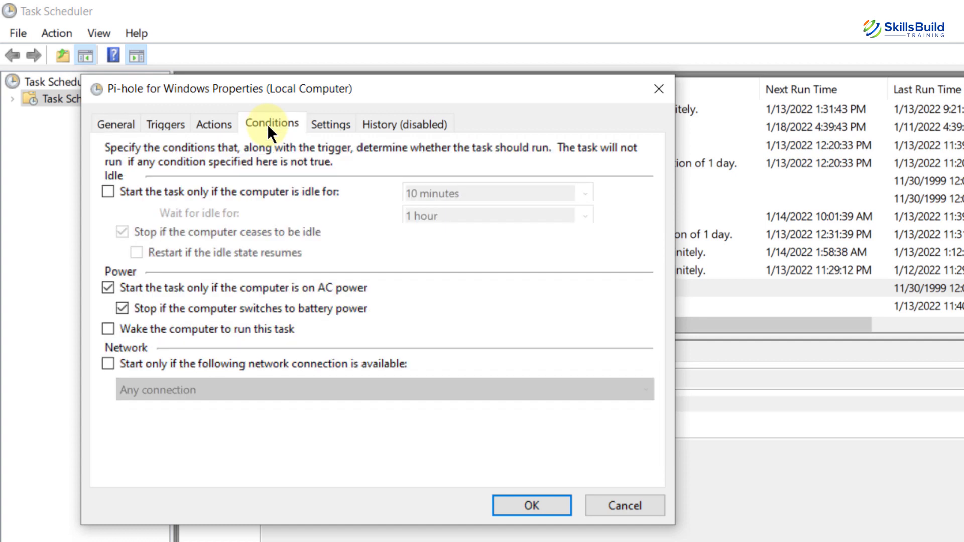
left_click(108, 288)
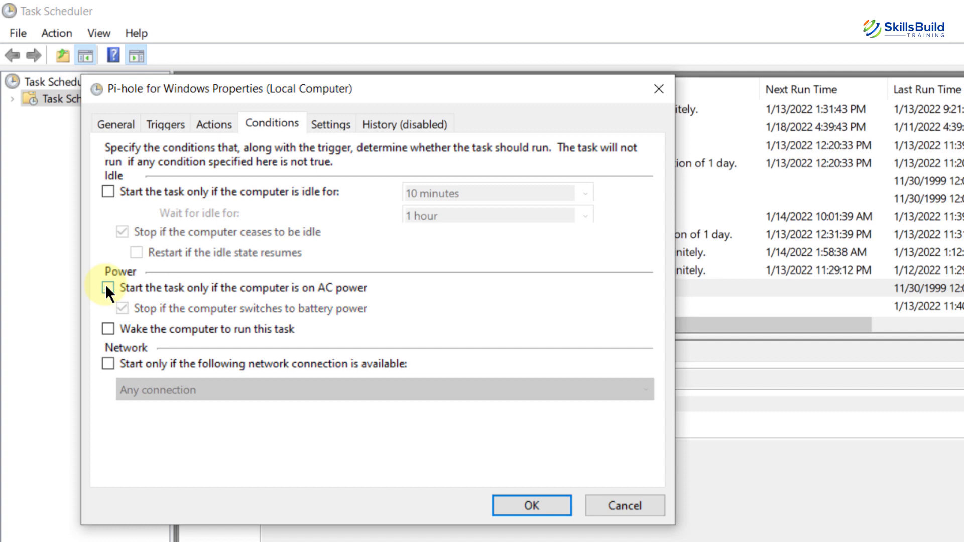
left_click(116, 125)
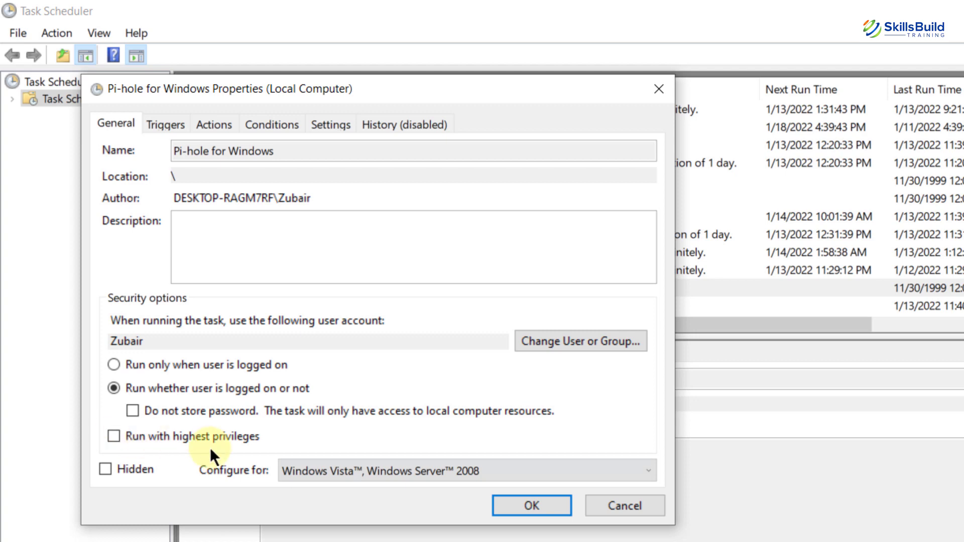
left_click(542, 503)
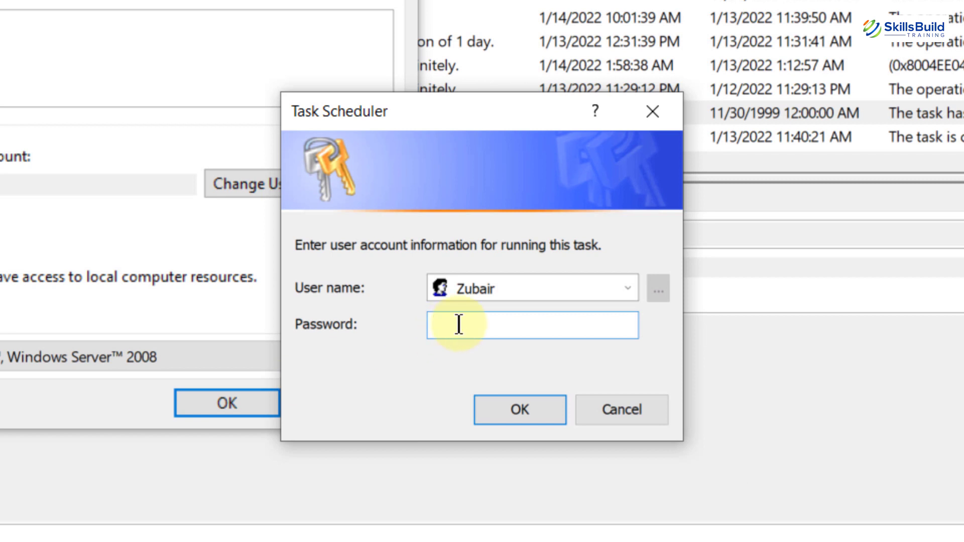
Enter the account password in the Task Scheduler prompt and confirm.
type("***")
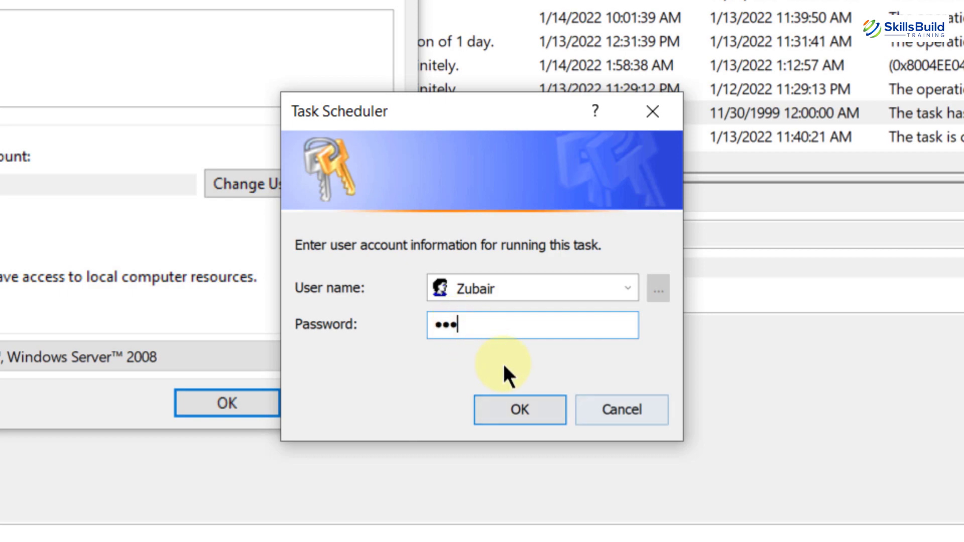
left_click(559, 415)
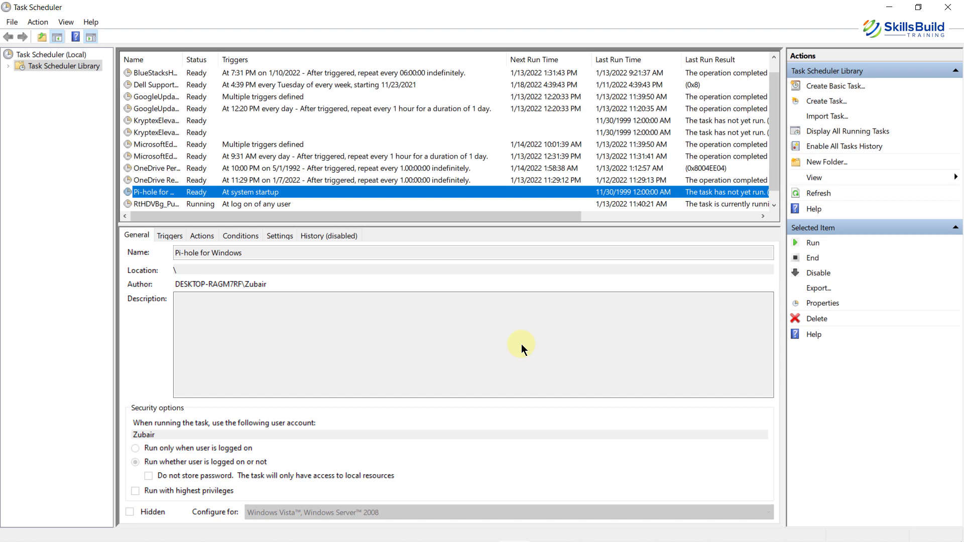
Search Google in Chrome for 'pi hole installation and review'.
key("alt+Tab")
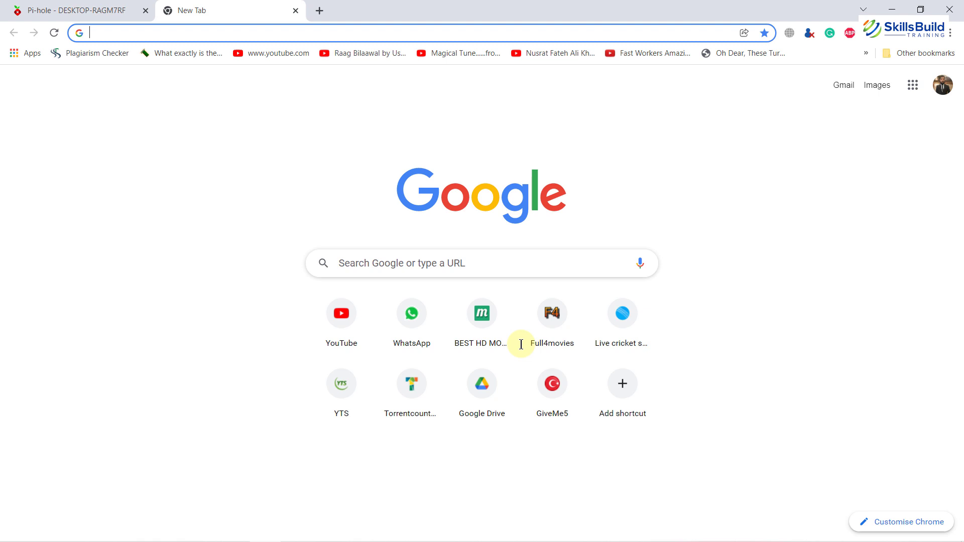
type("pi ho")
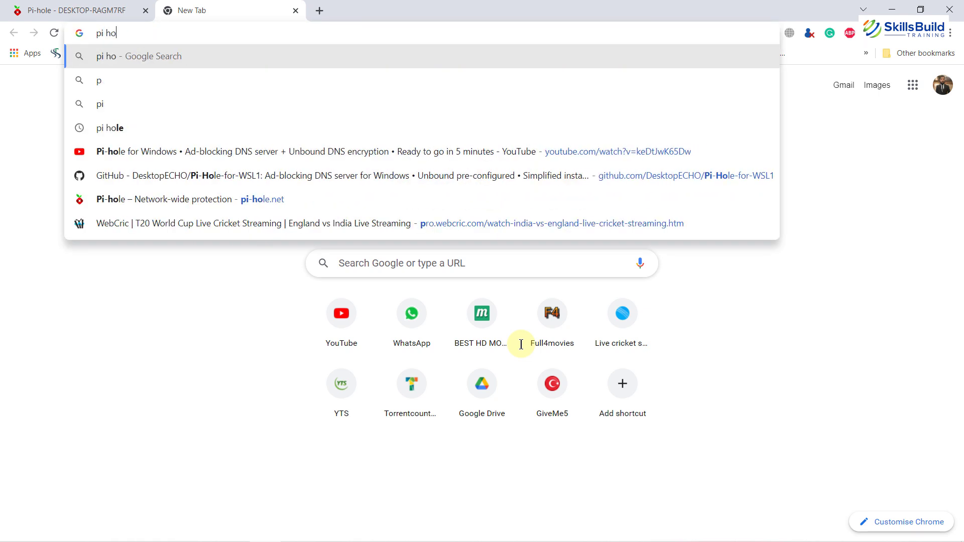
type("le installati")
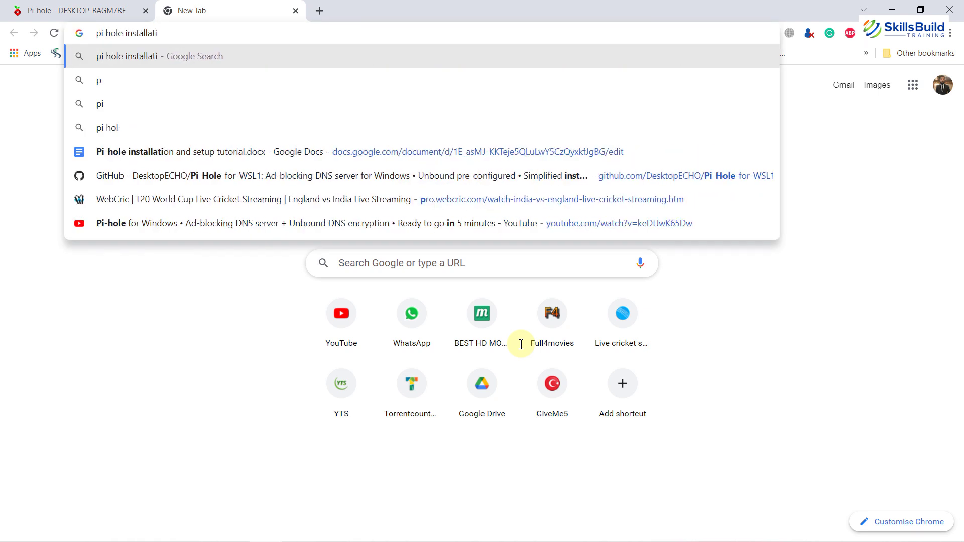
type("on and review")
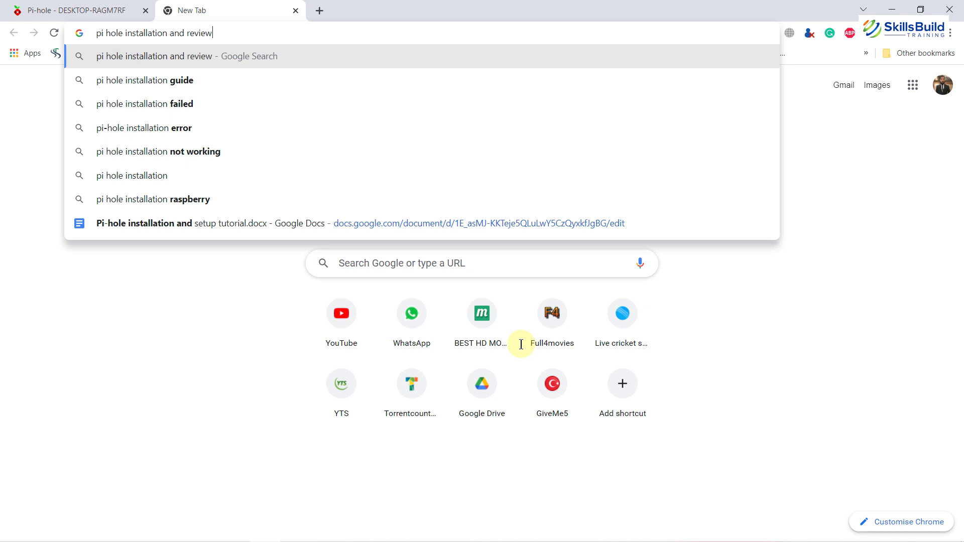
key("Return")
scroll(521, 344, "down", 12)
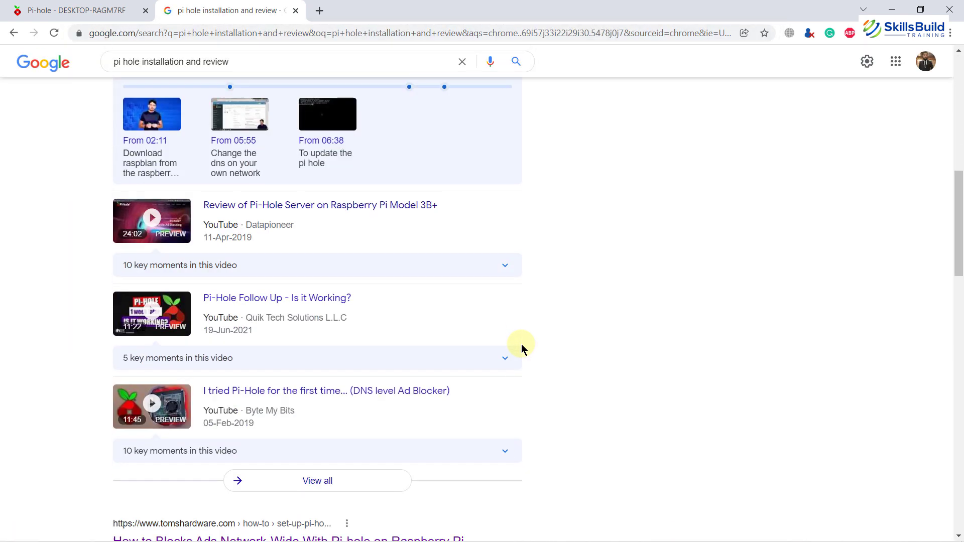
Open the Tom's Hardware, StorageReview, ProPrivacy and home-assistant results in tabs, then close each.
middle_click(168, 376)
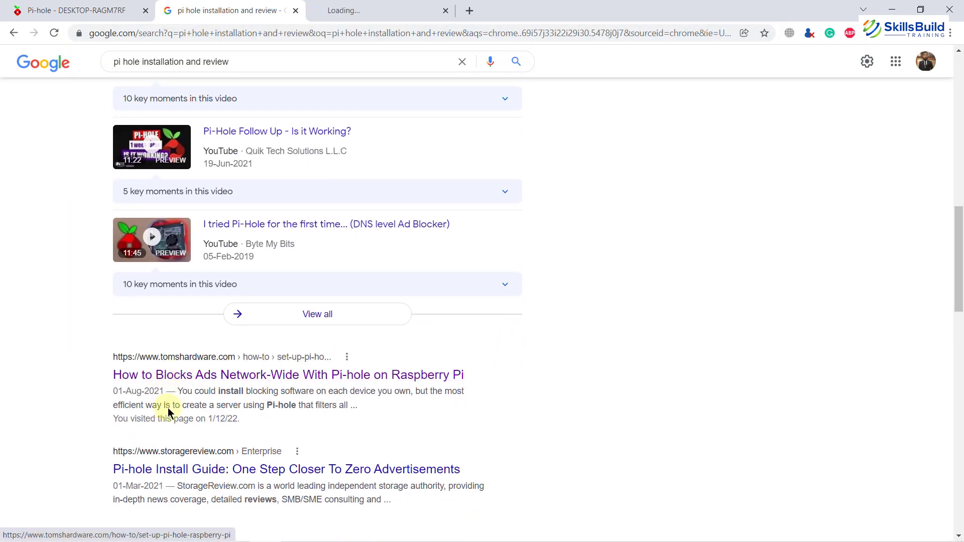
middle_click(167, 468)
scroll(171, 468, "down", 7)
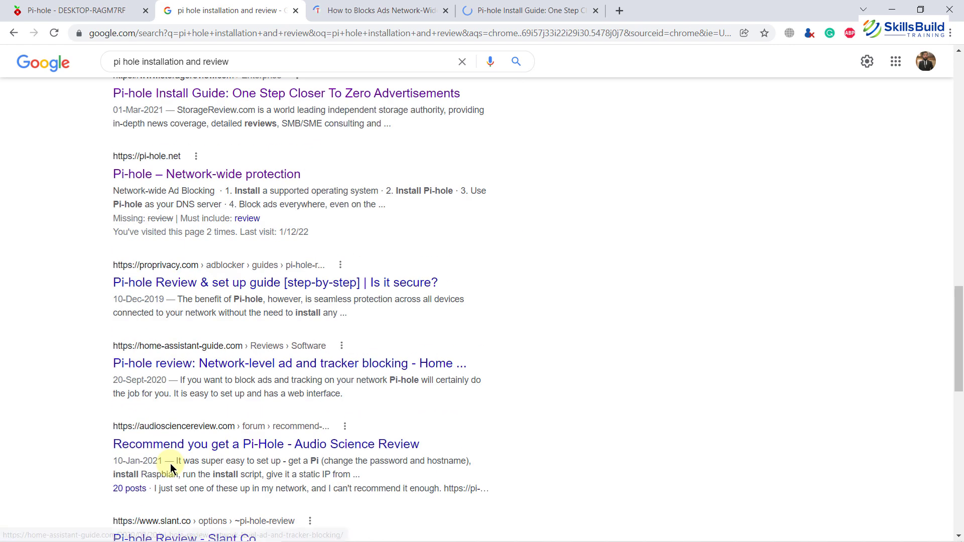
middle_click(194, 283)
middle_click(195, 363)
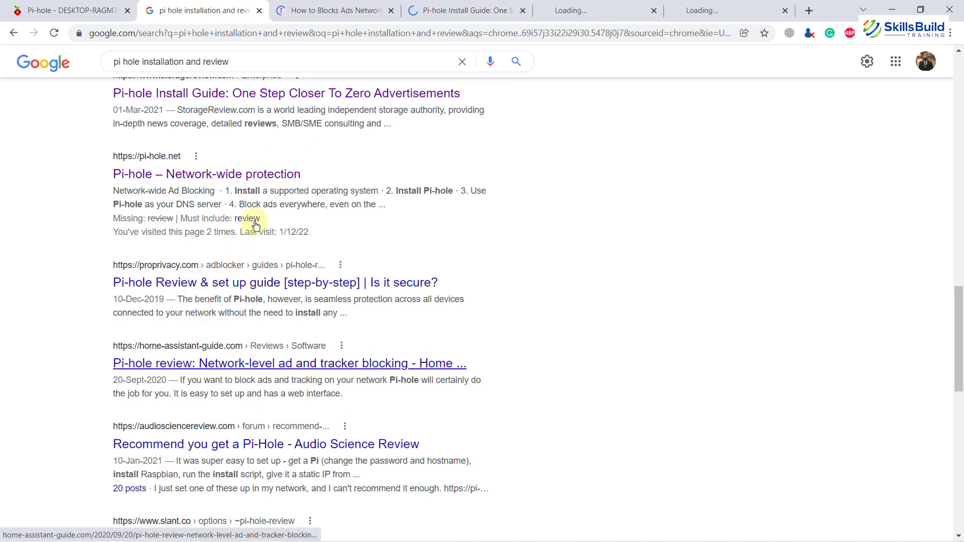
left_click(364, 10)
left_click(392, 11)
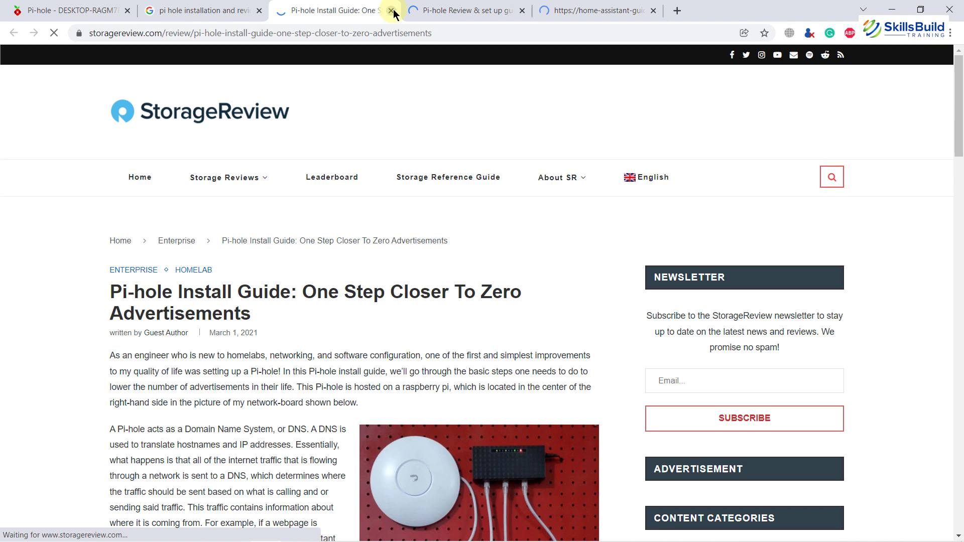
left_click(392, 10)
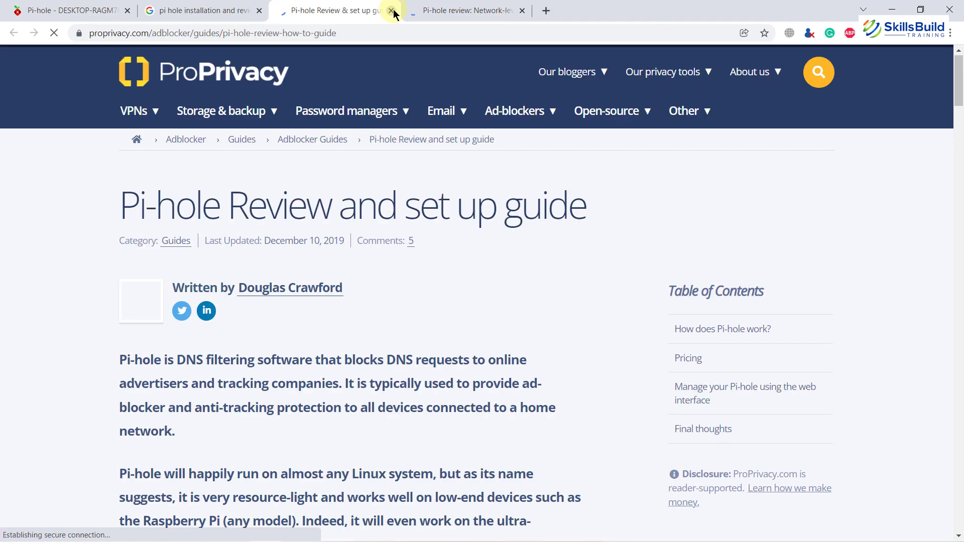
left_click(392, 11)
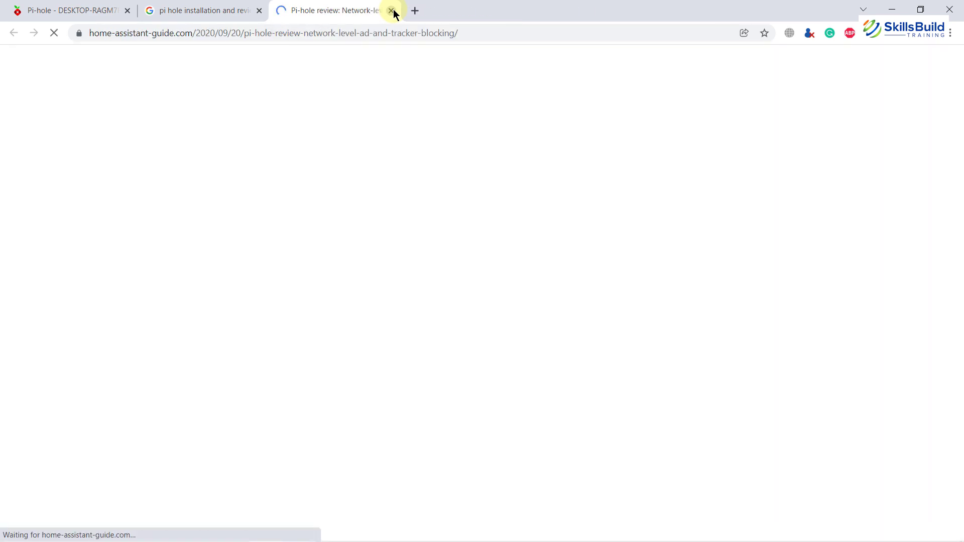
left_click(392, 10)
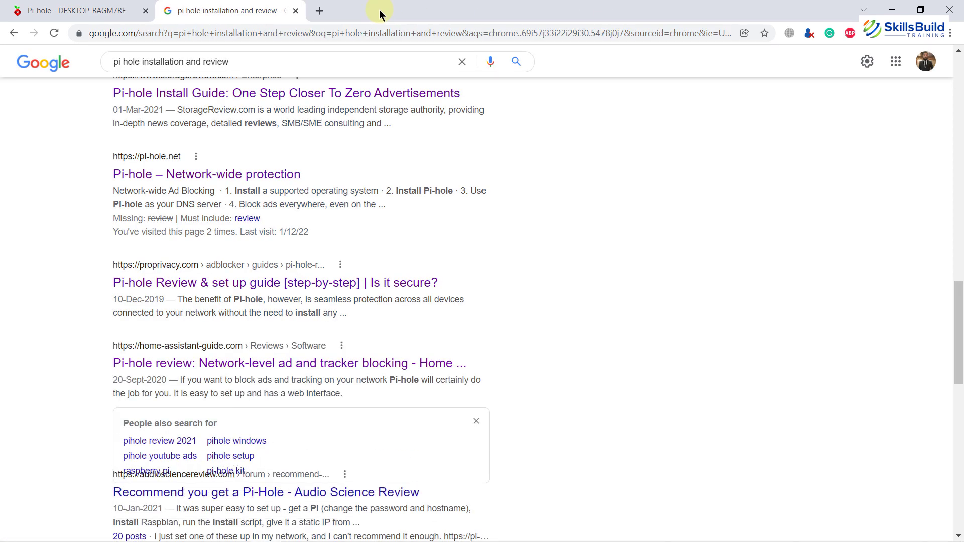
Return to the Pi-hole dashboard, scroll through its charts and select Query Log.
left_click(295, 10)
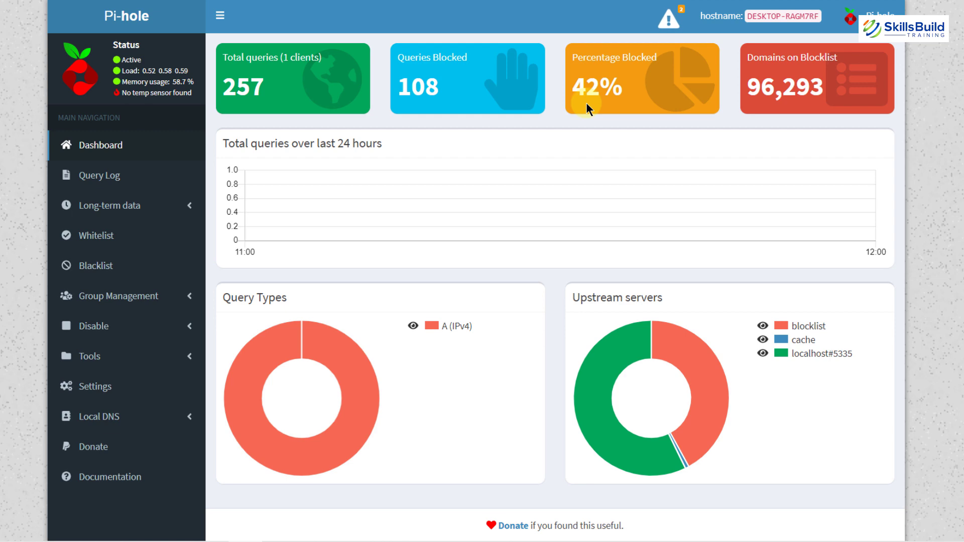
scroll(586, 102, "down", 1)
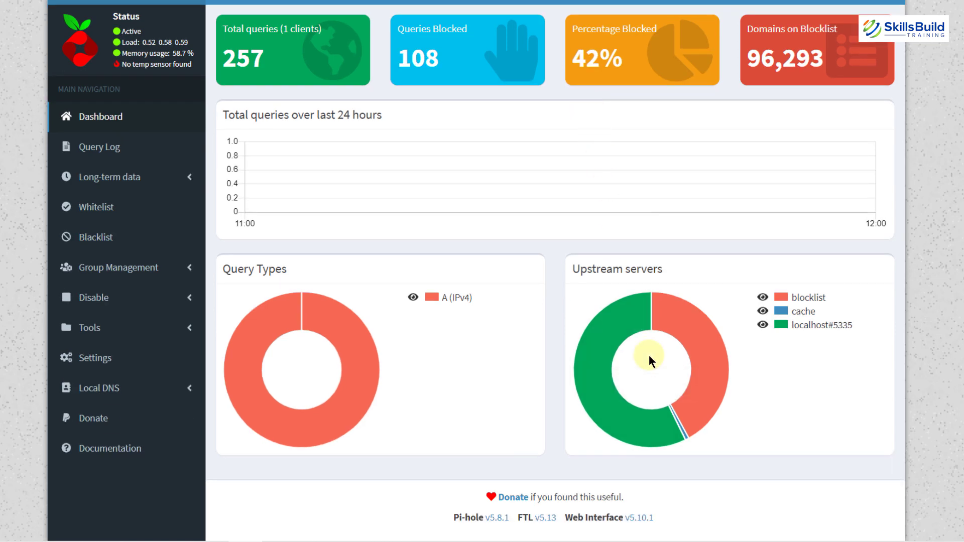
left_click(81, 143)
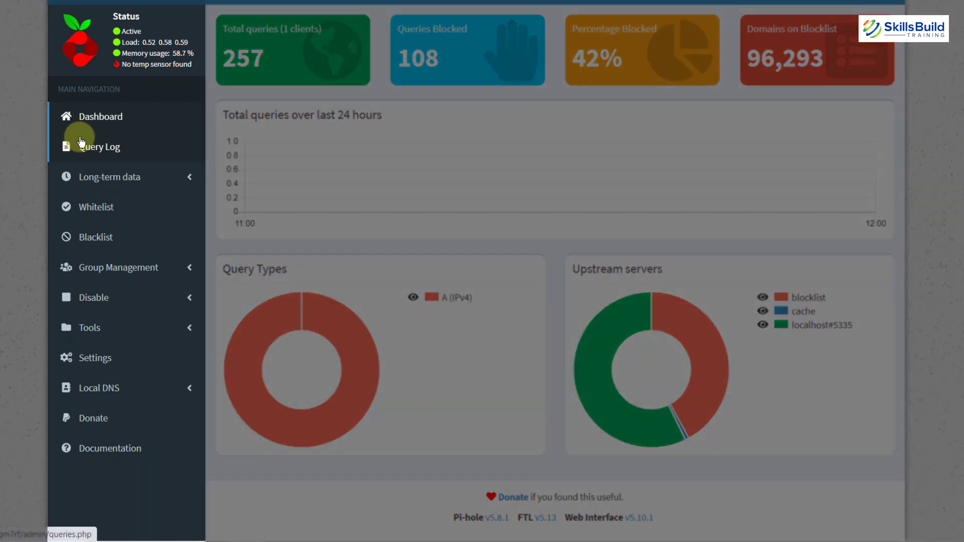
key("Tab")
key("Tab")
key("Tab")
key("Tab")
key("shift+Tab")
key("shift+Tab")
key("Tab")
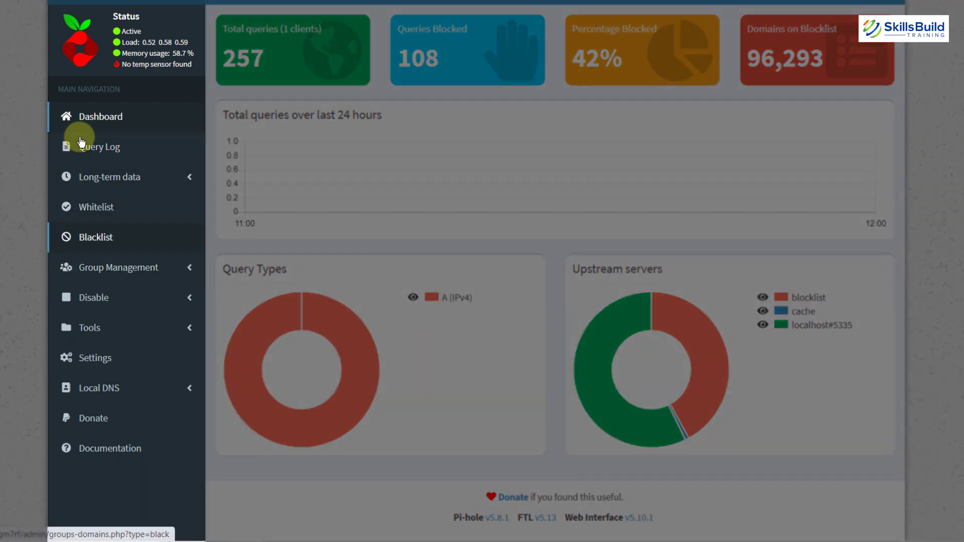
Open Query Log to list the 100 recent queries, including gravity-blocked ad domains.
left_click(109, 153)
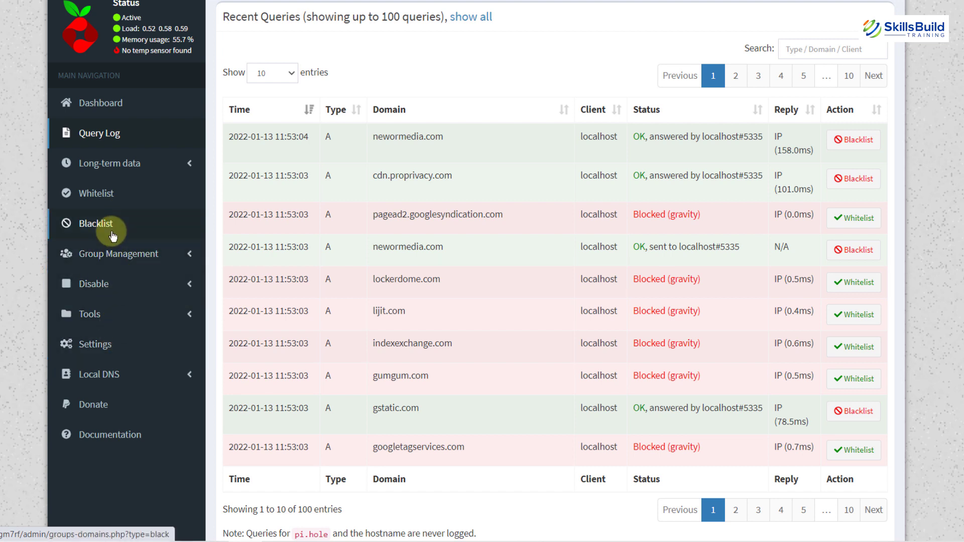
Go to the Blacklist page and place the cursor in its Domain field.
left_click(112, 235)
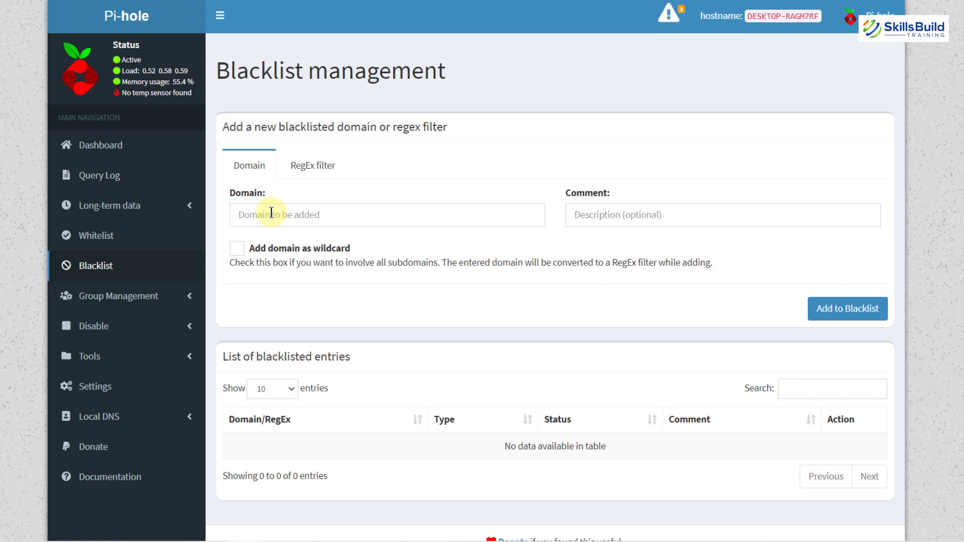
left_click(271, 213)
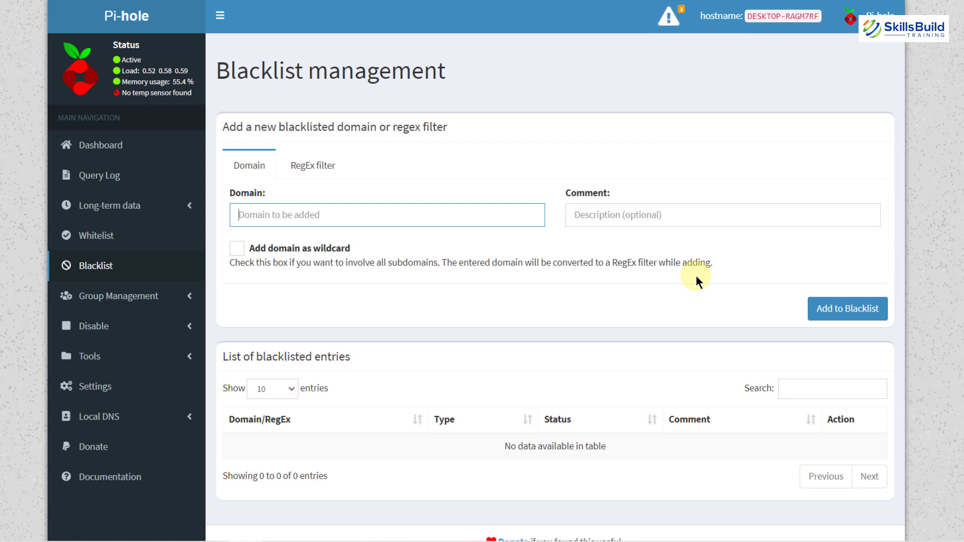
Show the Groups page under Group Management and review the enabled Default group.
left_click(99, 295)
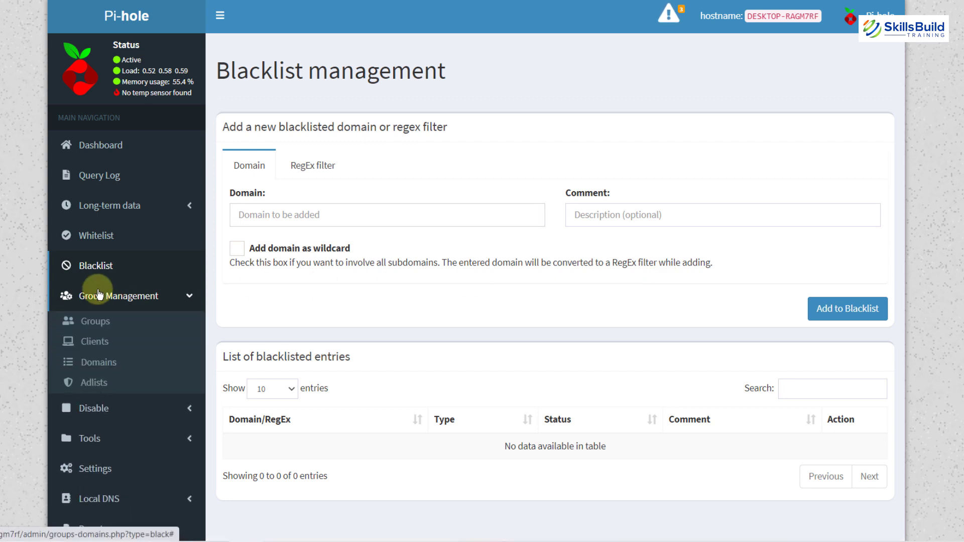
left_click(98, 323)
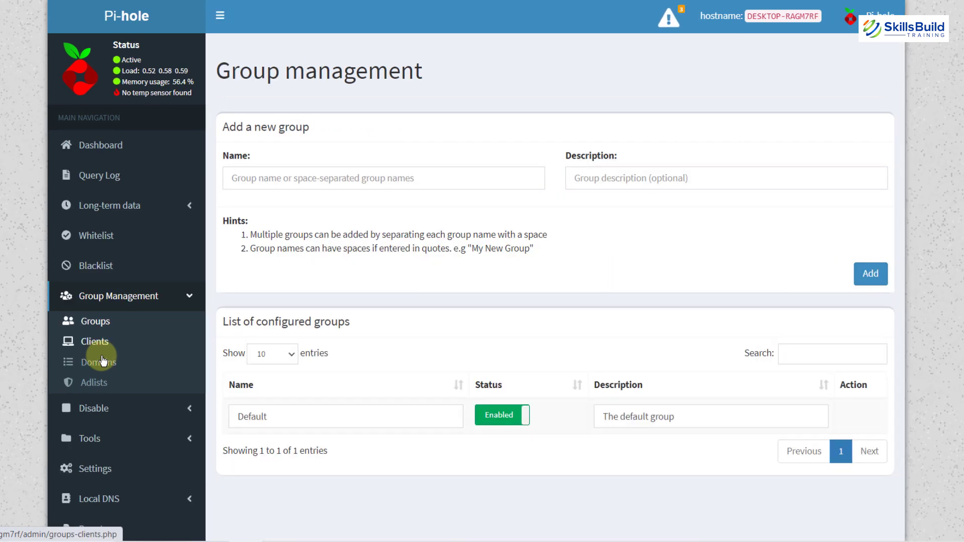
scroll(101, 362, "down", 1)
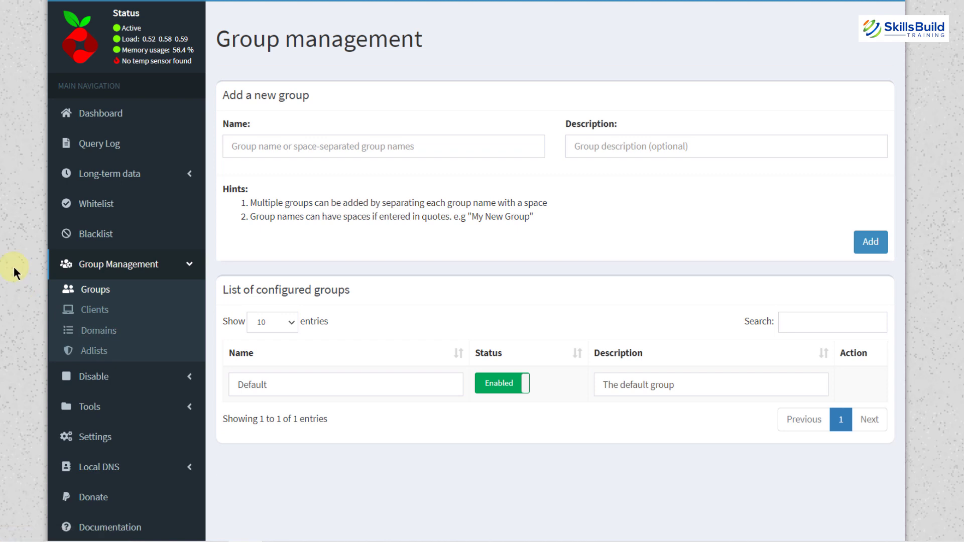
scroll(14, 266, "down", 2)
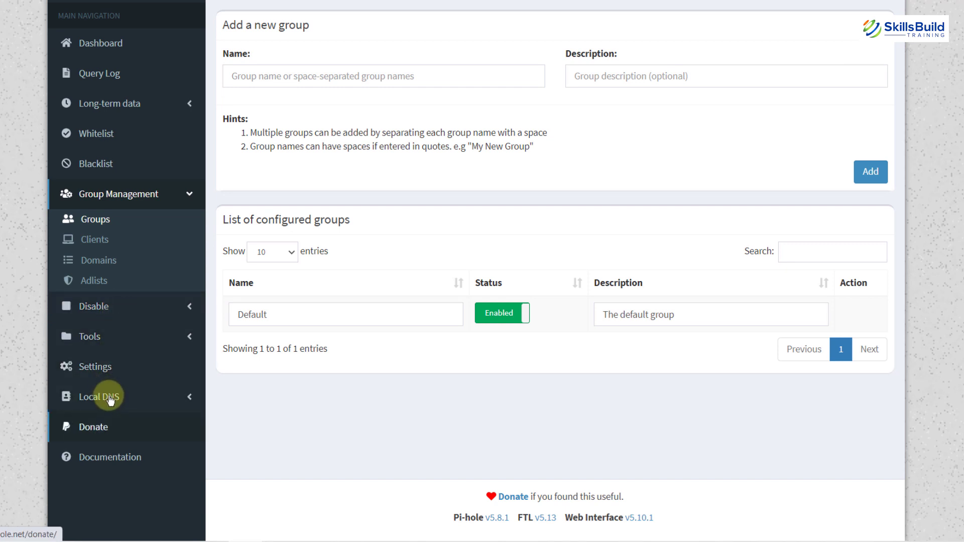
Review the Settings System tab's FTL information and disable query logging.
left_click(98, 375)
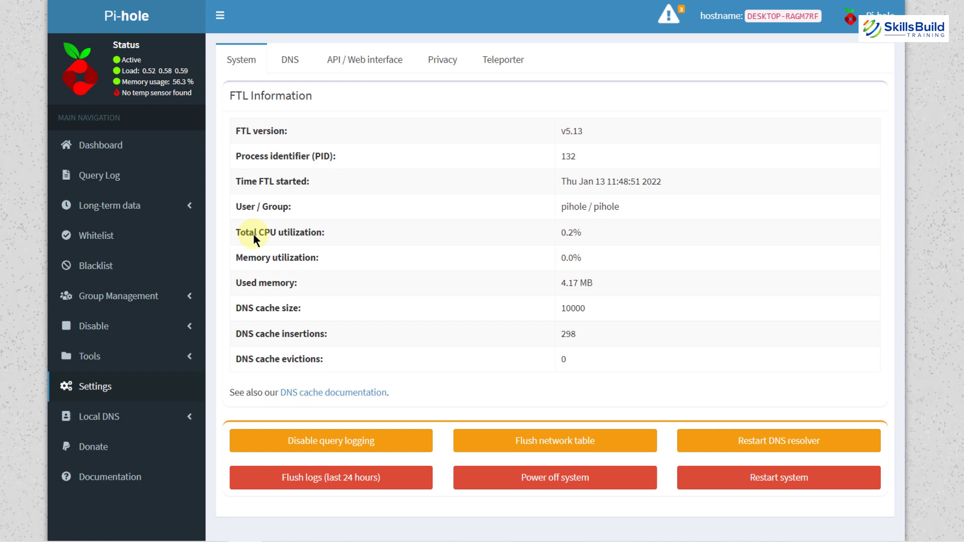
left_click(334, 425)
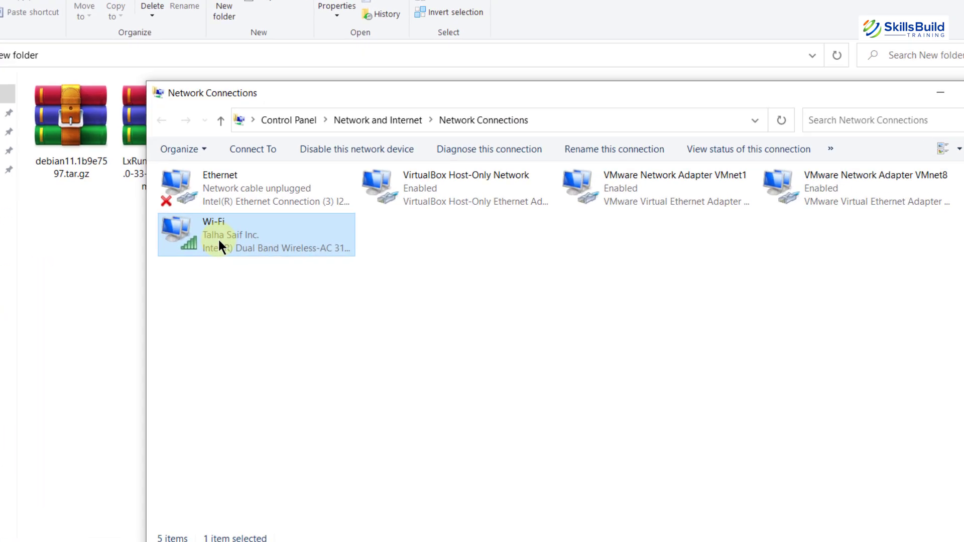
Switch the Wi-Fi adapter's IPv4 DNS from 127.0.0.1 to obtain automatically, and confirm.
right_click(216, 237)
left_click(162, 467)
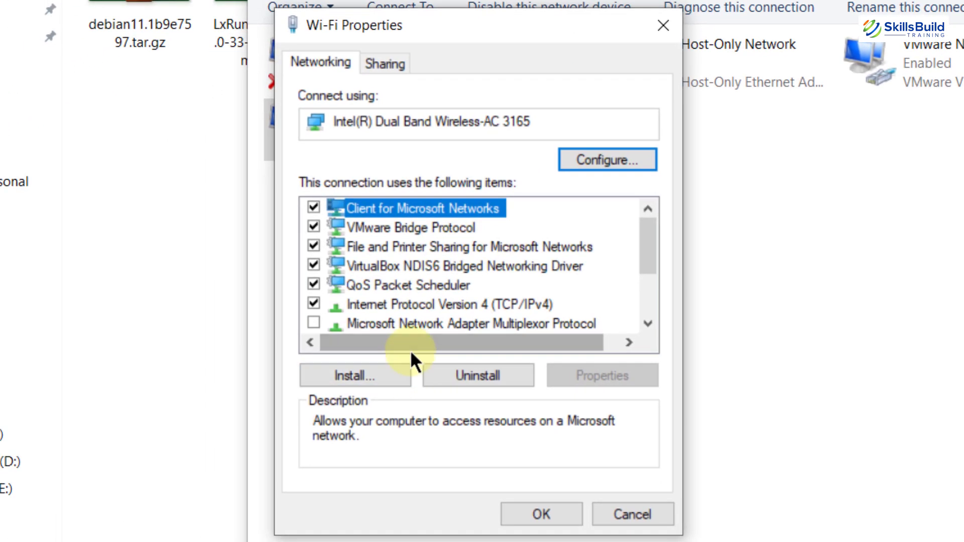
double_click(382, 321)
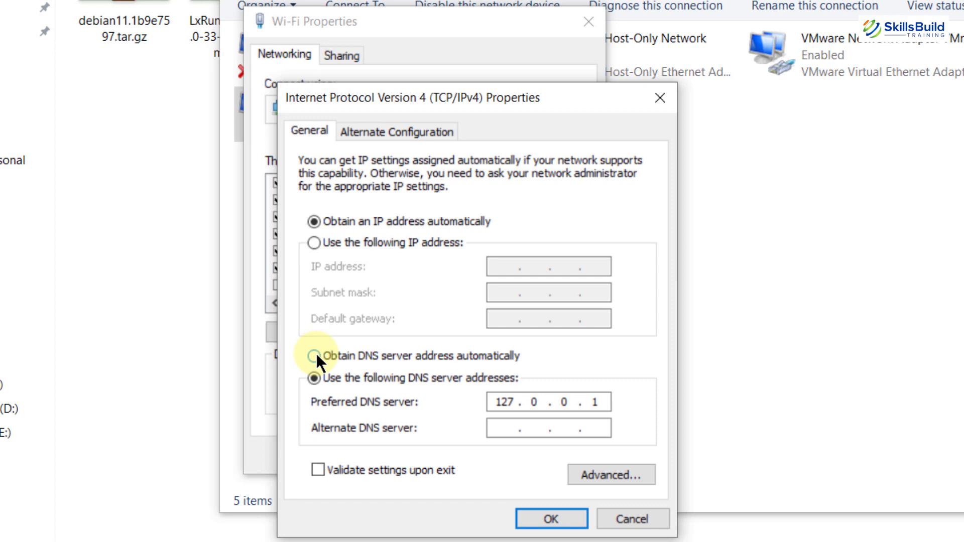
left_click(314, 356)
left_click(551, 518)
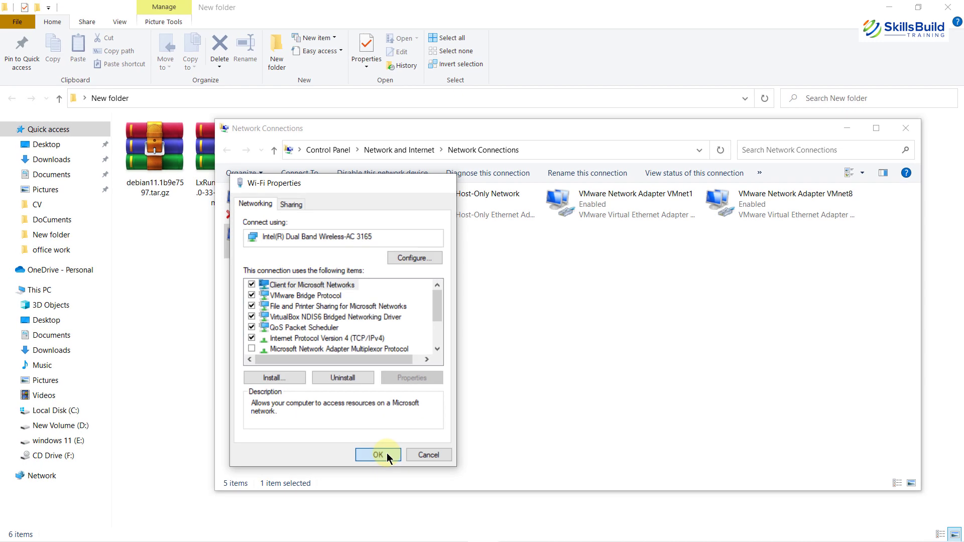
left_click(477, 456)
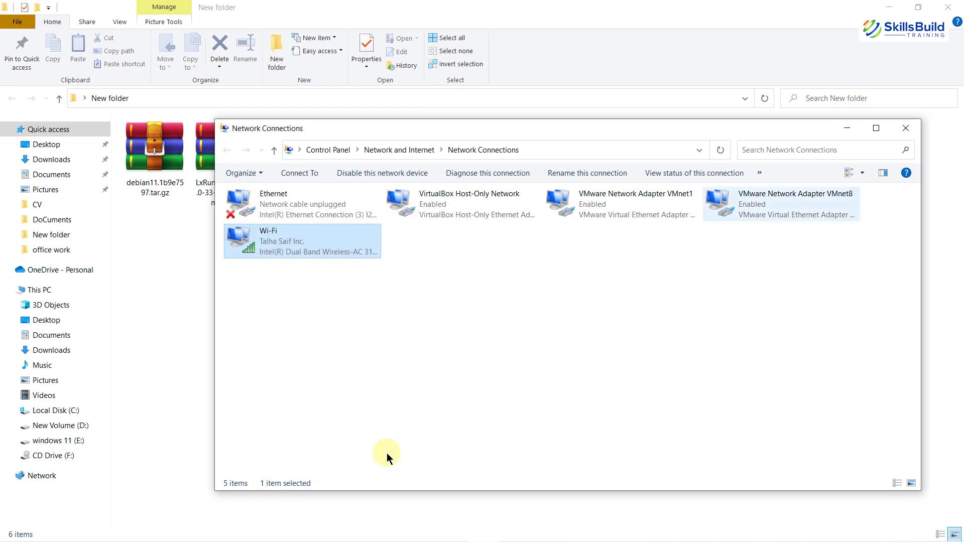
Run C:\Program Files\Pi-hole\Pi-hole Uninstall.cmd as administrator.
left_click(905, 127)
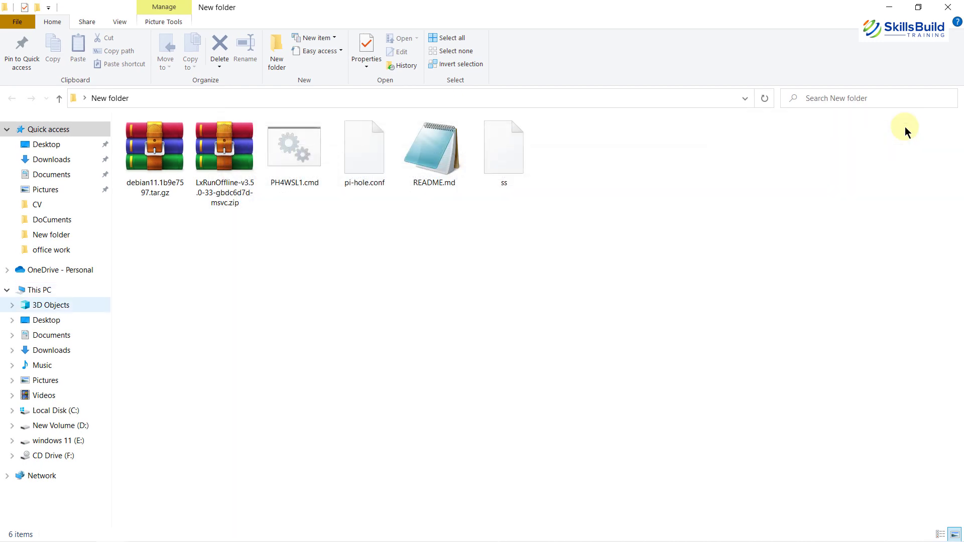
left_click(50, 410)
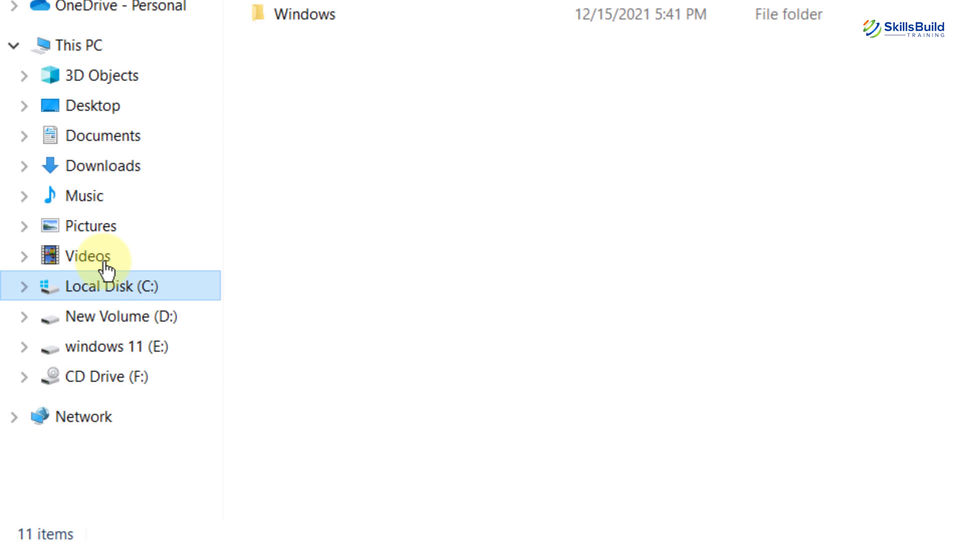
double_click(293, 271)
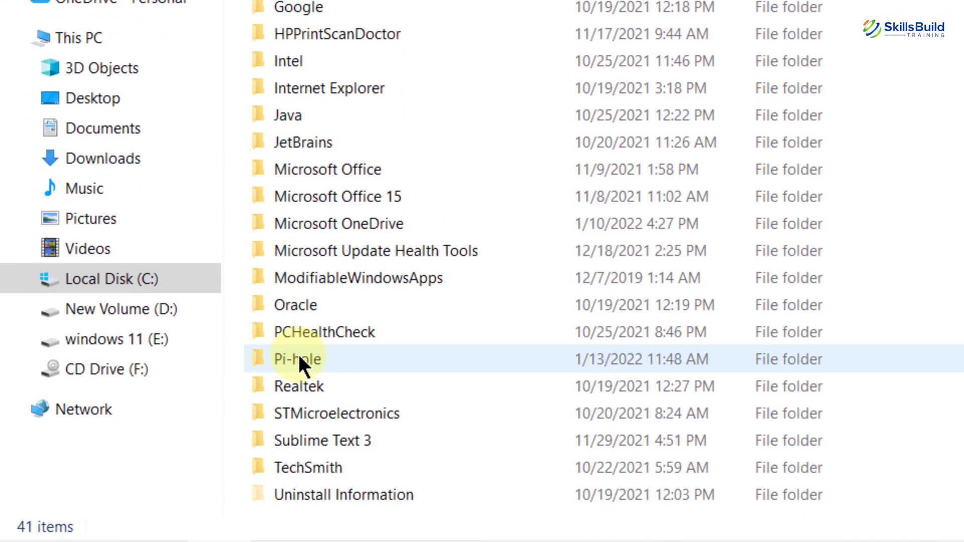
double_click(298, 355)
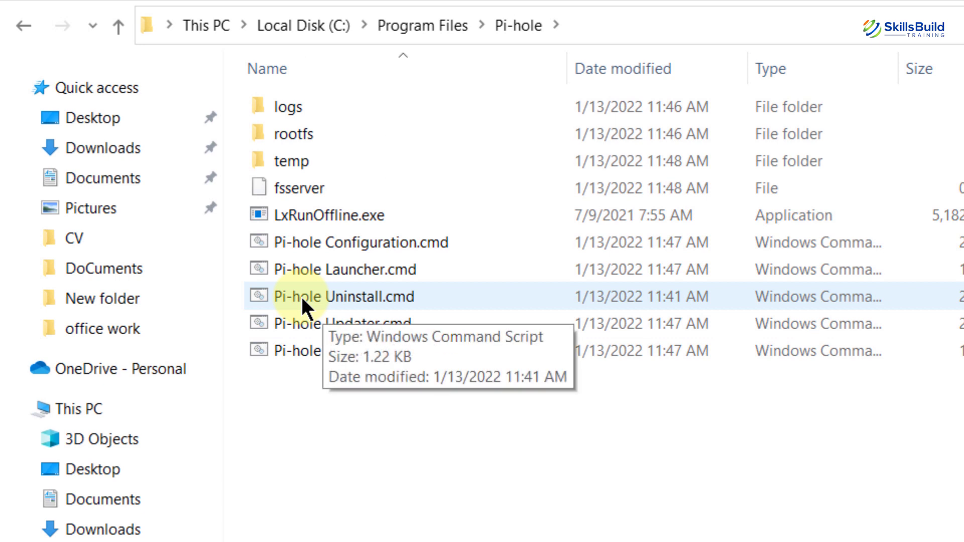
right_click(300, 294)
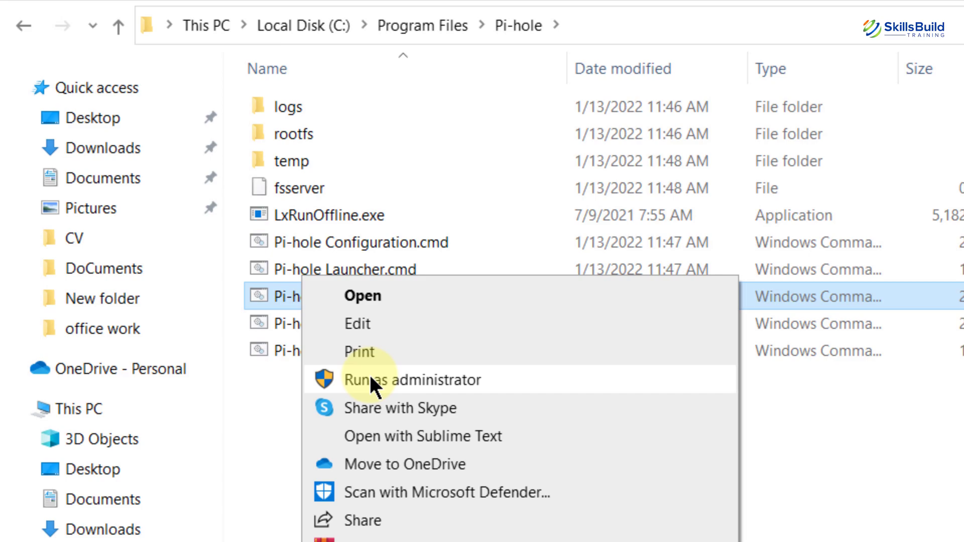
left_click(370, 379)
Let the Pi-hole uninstaller continue until it reports 1 rule deleted and Ok.
key("Return")
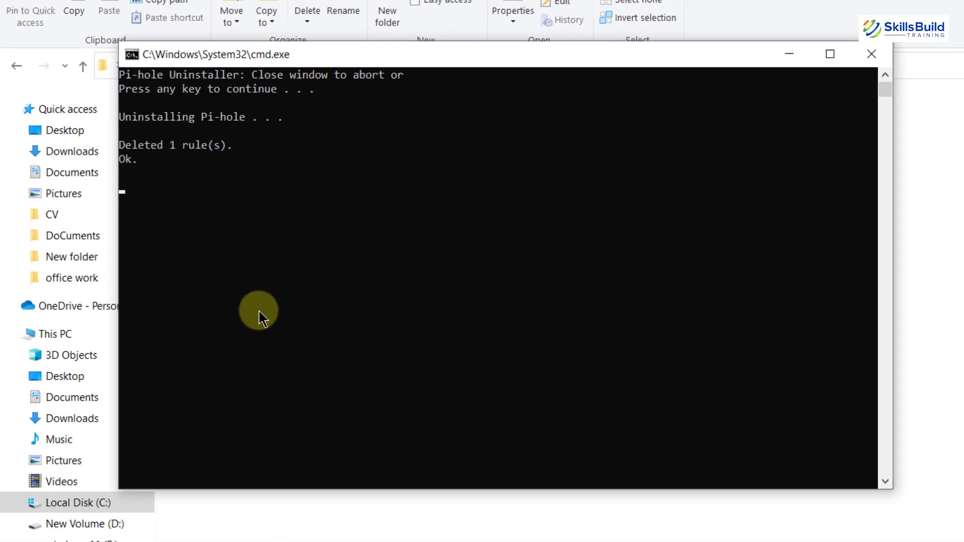